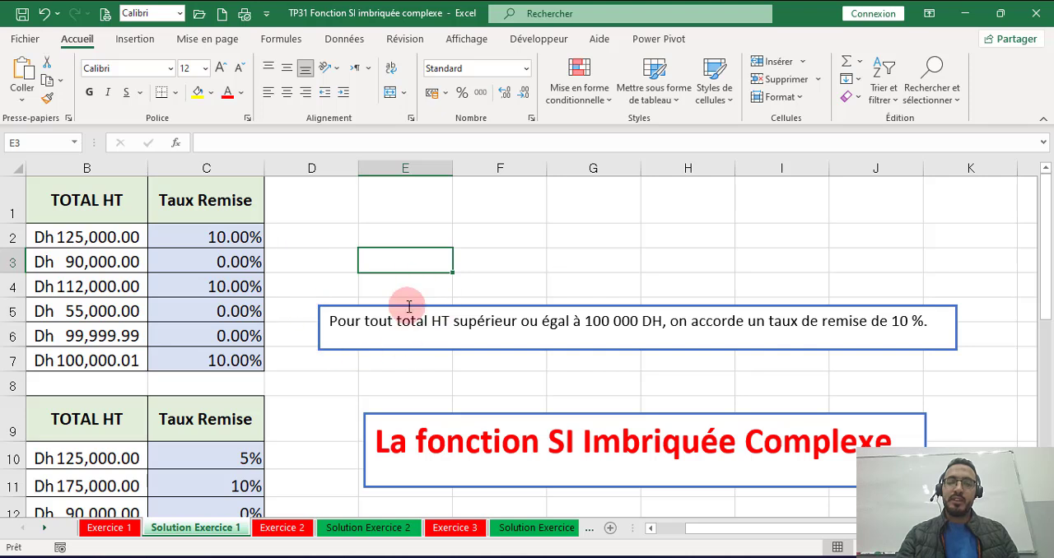
Step: Move the discount rule text box next to the first invoice table, starting in column D across rows 6 and 7
drag(706, 528, 634, 534)
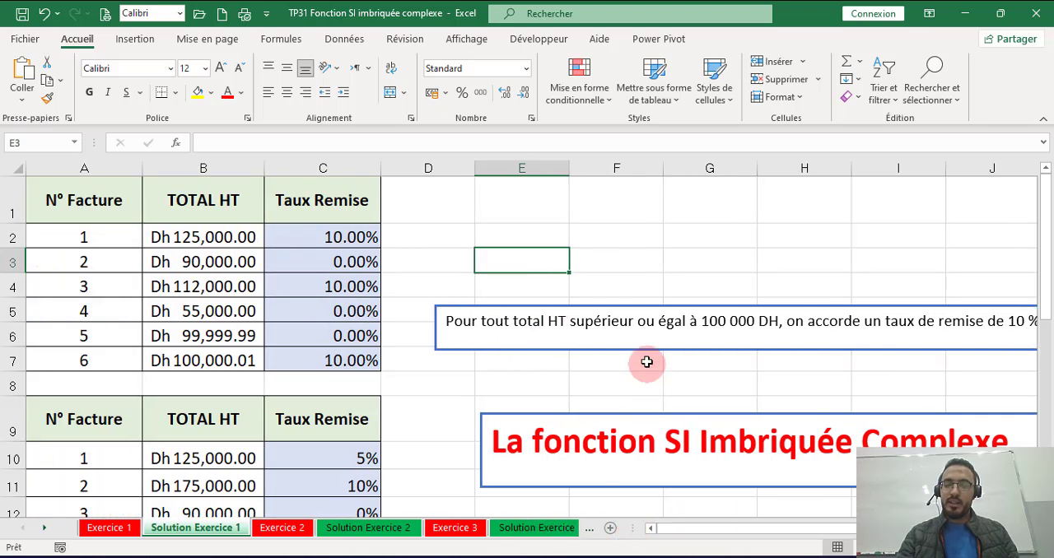
click(637, 321)
drag(636, 306, 503, 348)
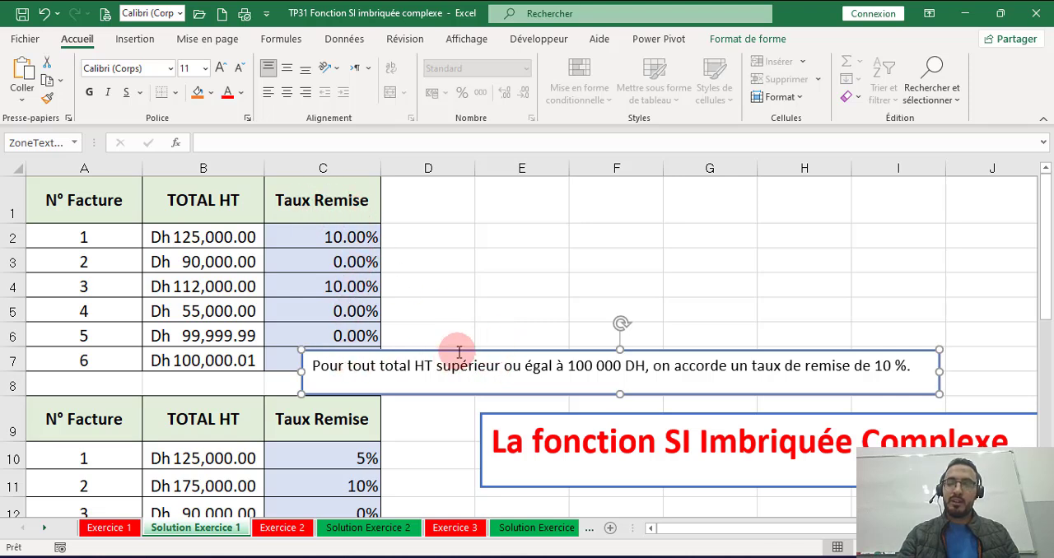
drag(458, 353, 544, 285)
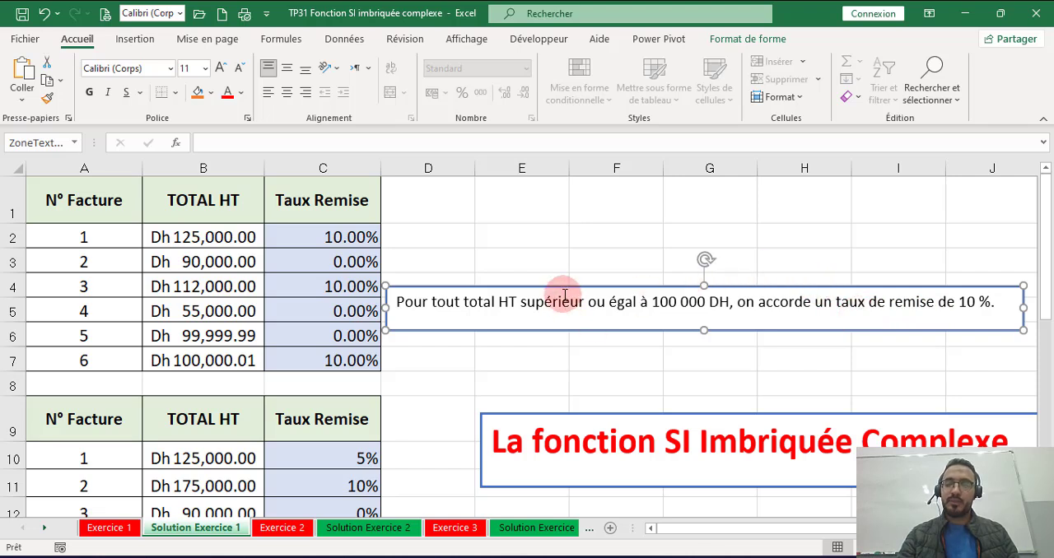
drag(565, 288, 564, 323)
Step: Format cell D2 as bold with font size 18
click(432, 236)
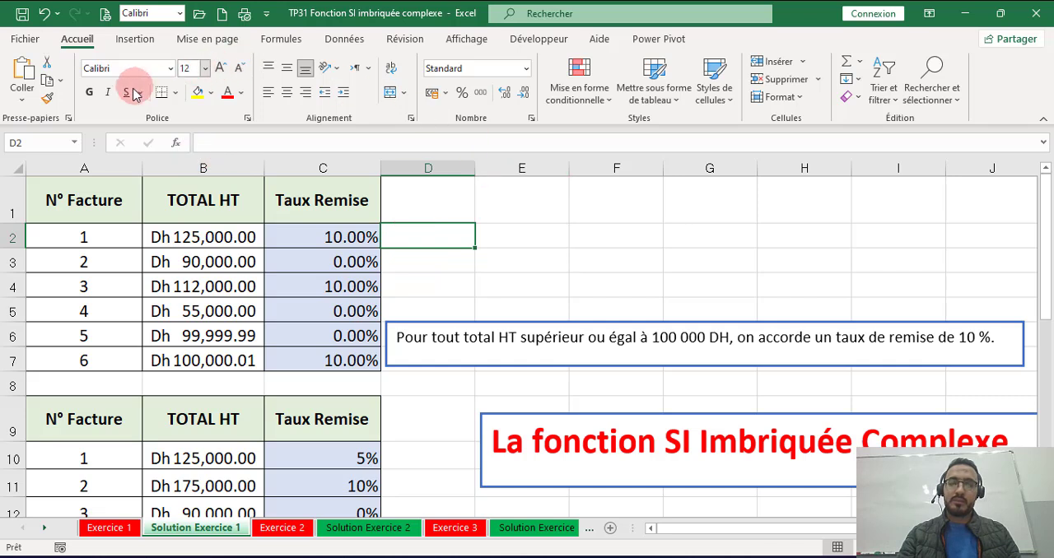
click(91, 95)
click(219, 69)
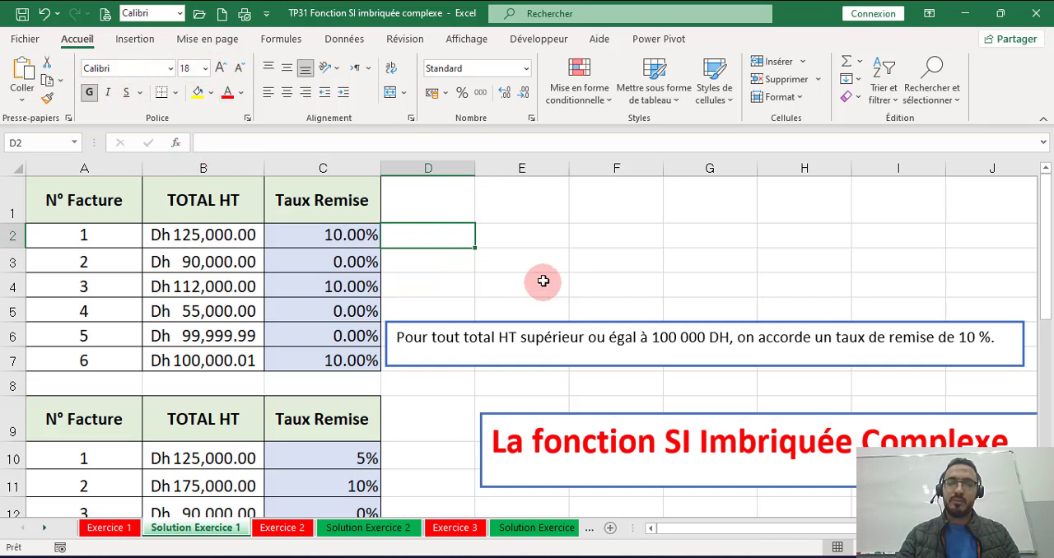
click(527, 261)
Step: Enter the formula =SI(B2>=100000,10%,0%) in cell D2
click(423, 230)
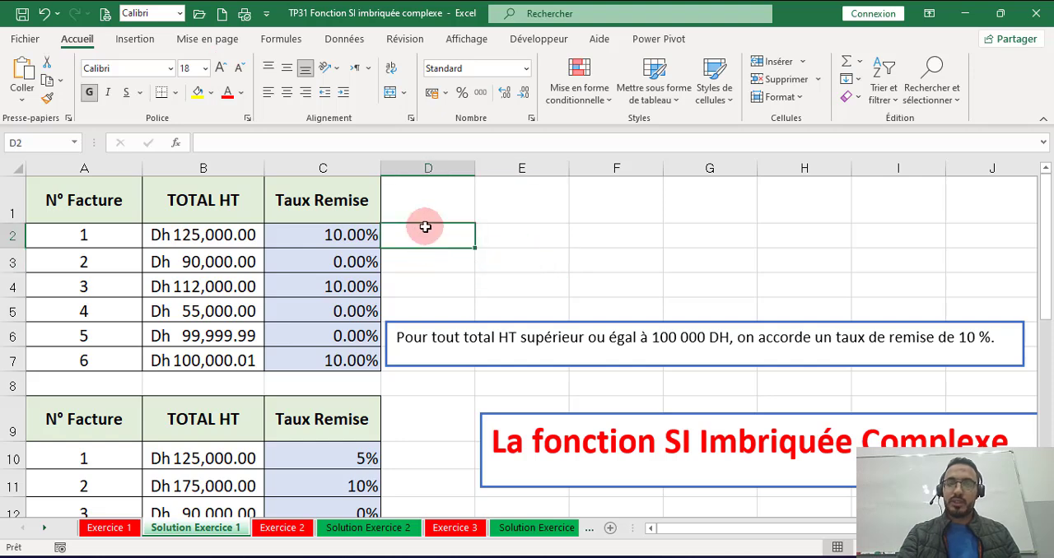
text(=)
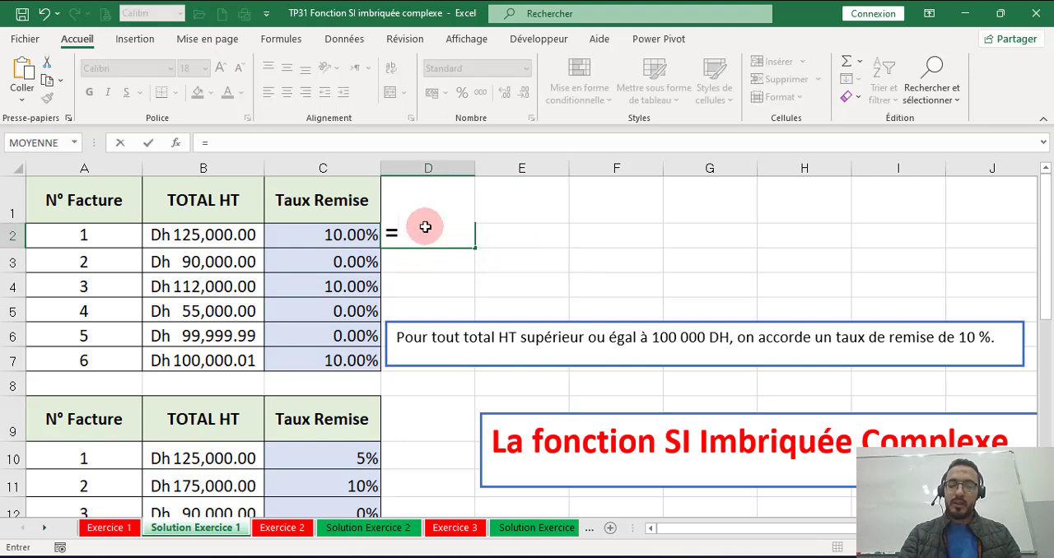
text(si)
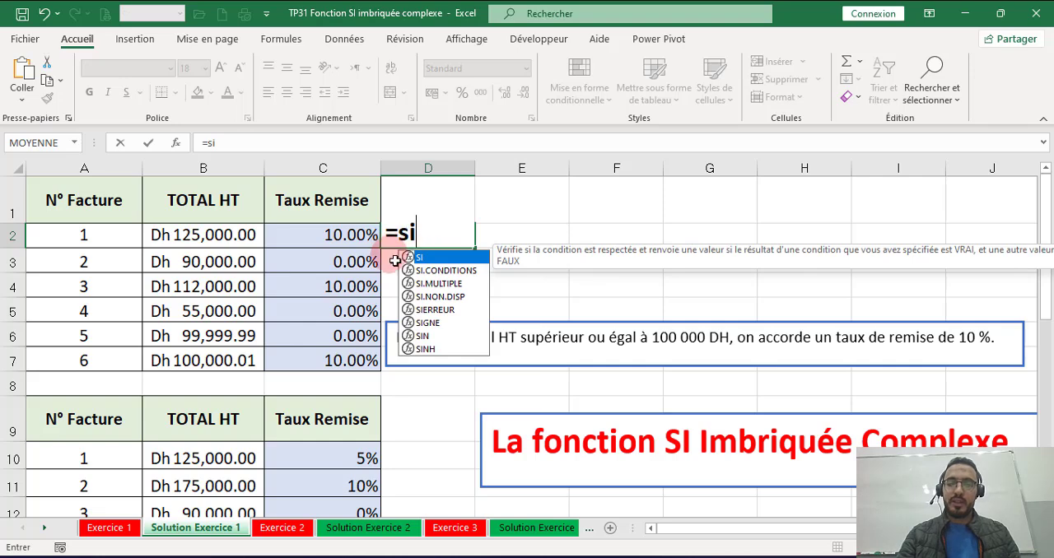
text(()
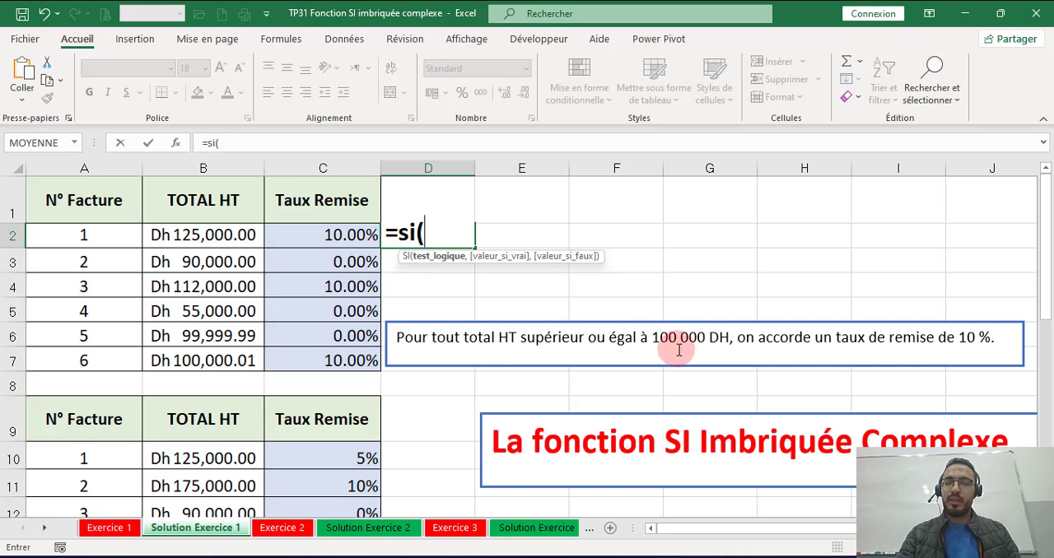
click(231, 236)
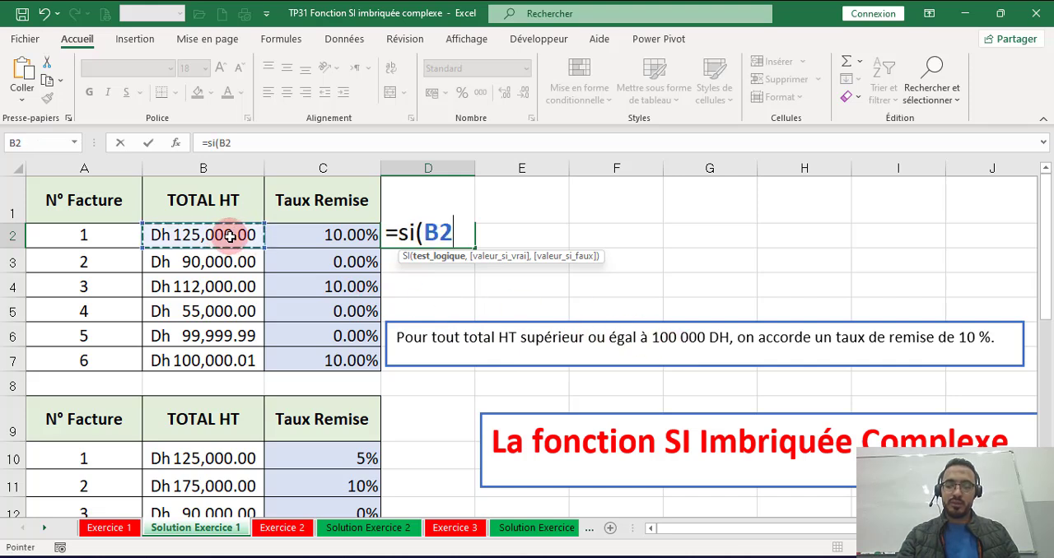
text(>=100)
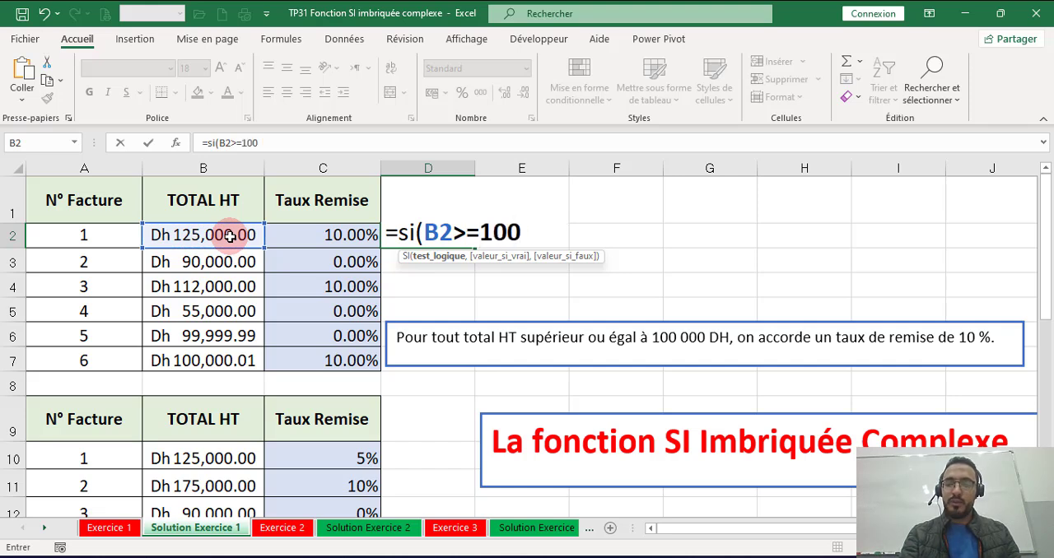
text(000,10)
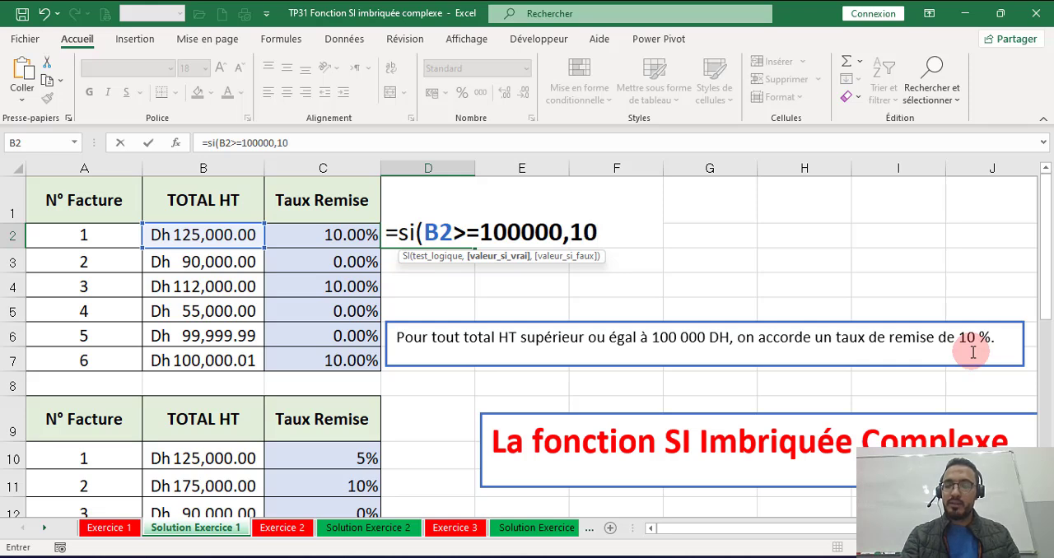
text(%,)
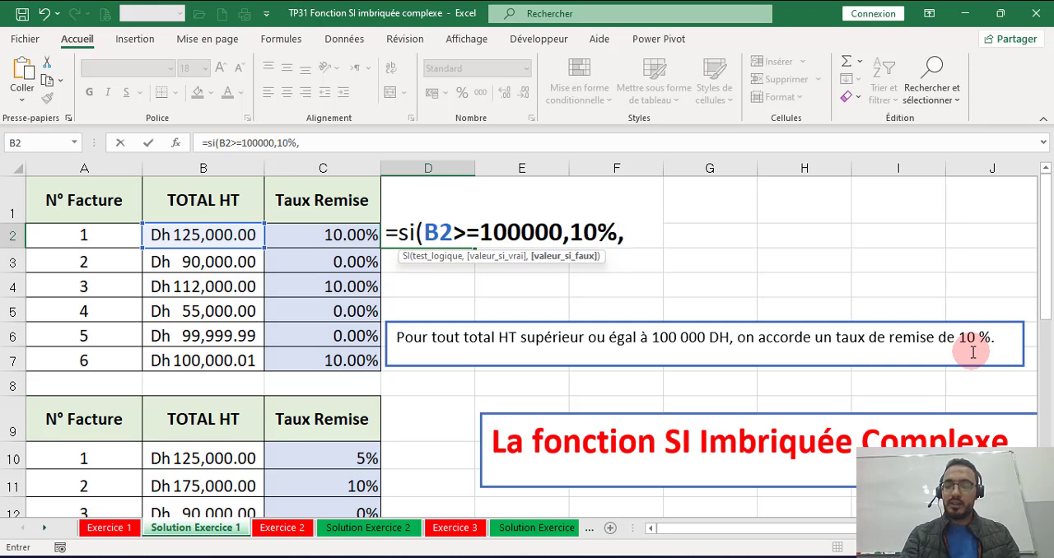
text(0%))
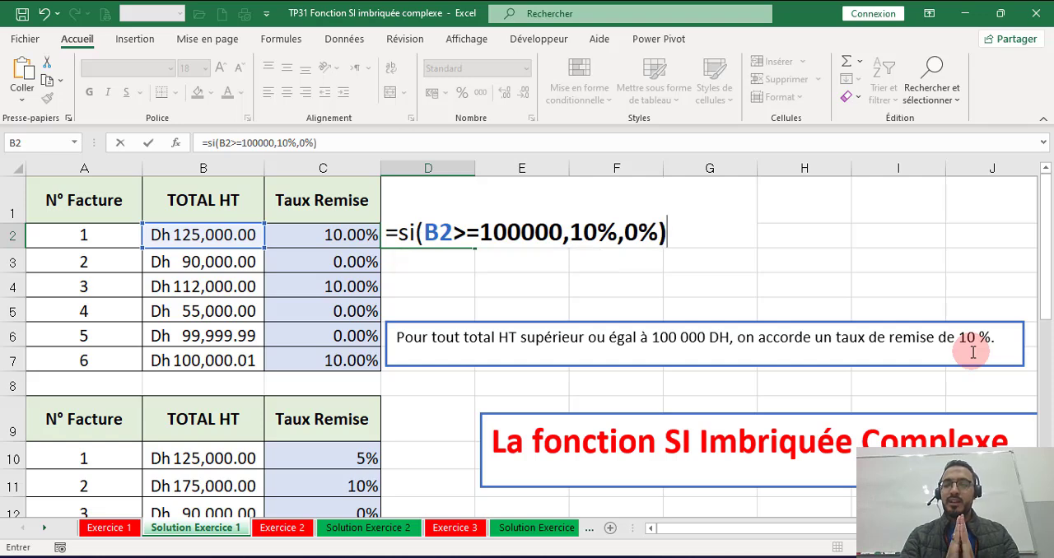
key(Return)
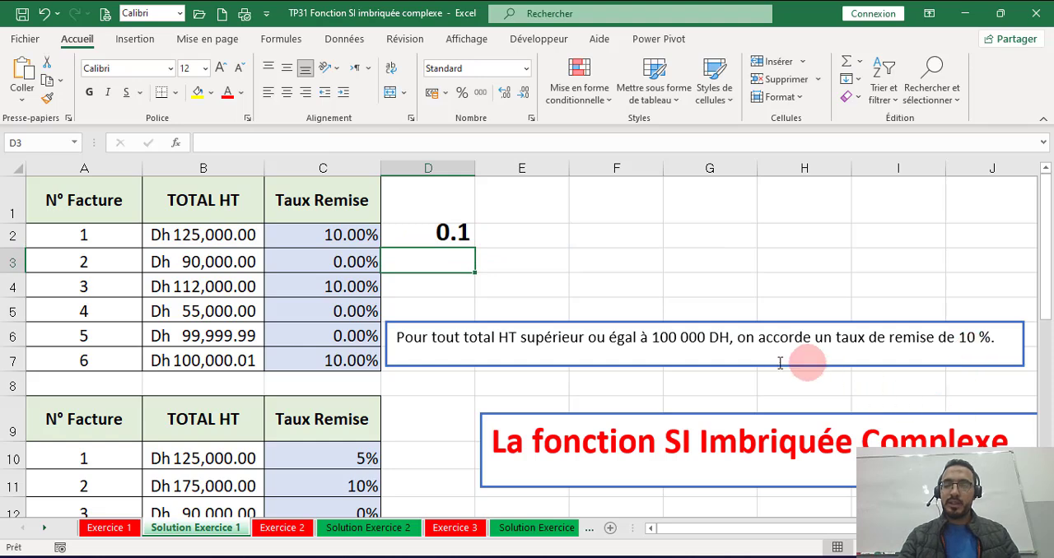
Step: Move the discount rule text box down to rows 9 to 11 and fill the D2 formula down to D7
click(740, 326)
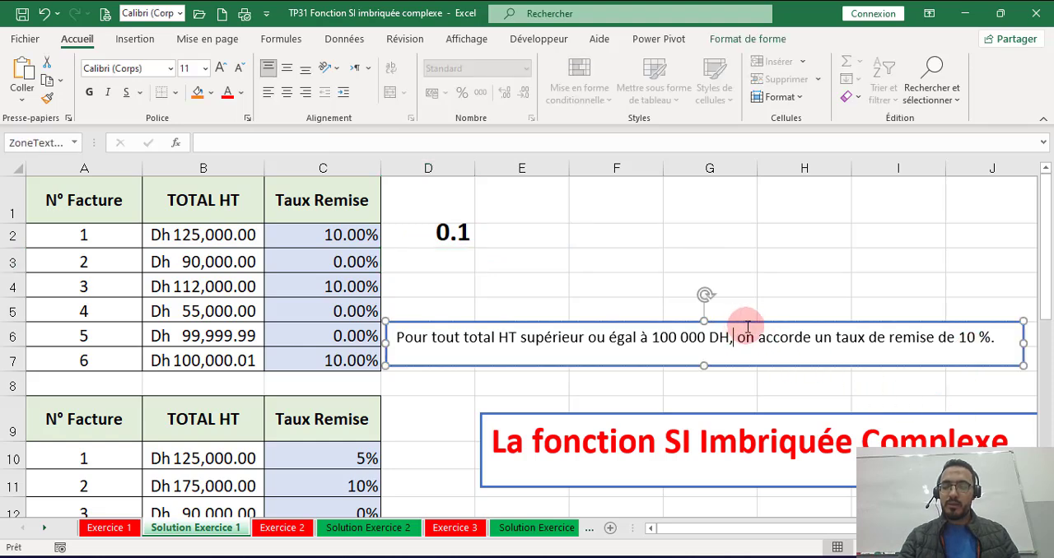
drag(748, 324, 733, 431)
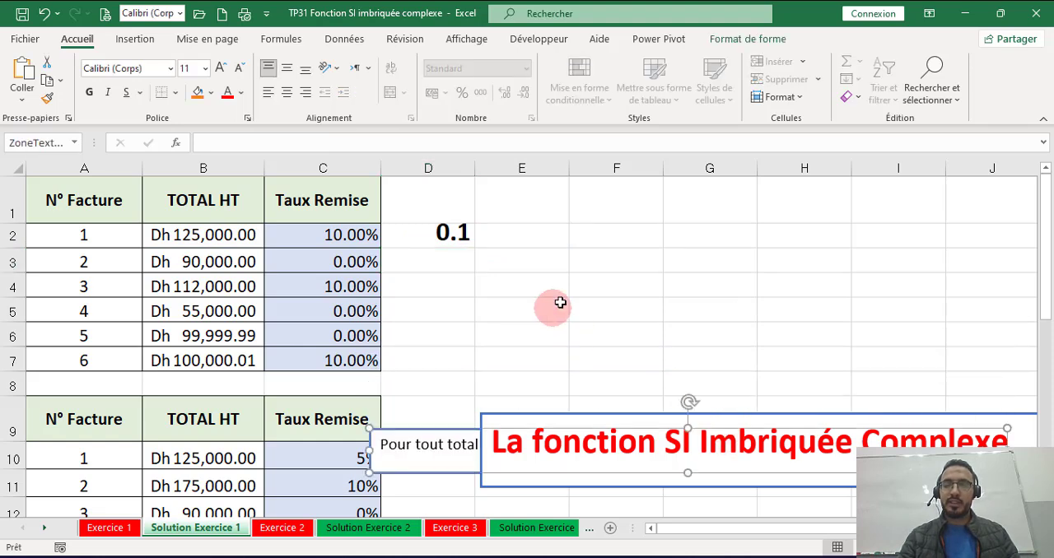
click(453, 221)
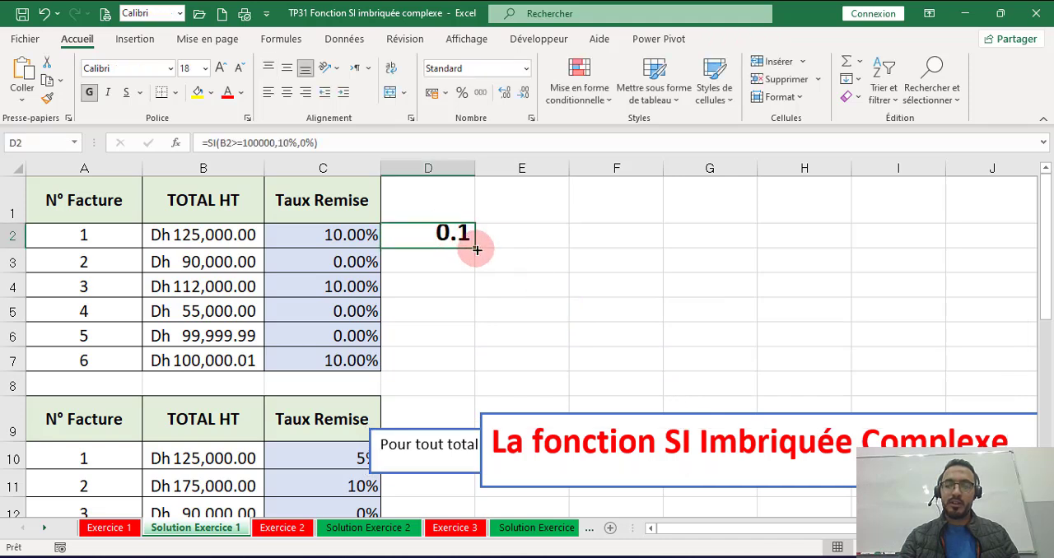
double_click(475, 247)
Step: Reposition the discount rule text box over rows 9 and 10, starting at the edge of column B
click(444, 442)
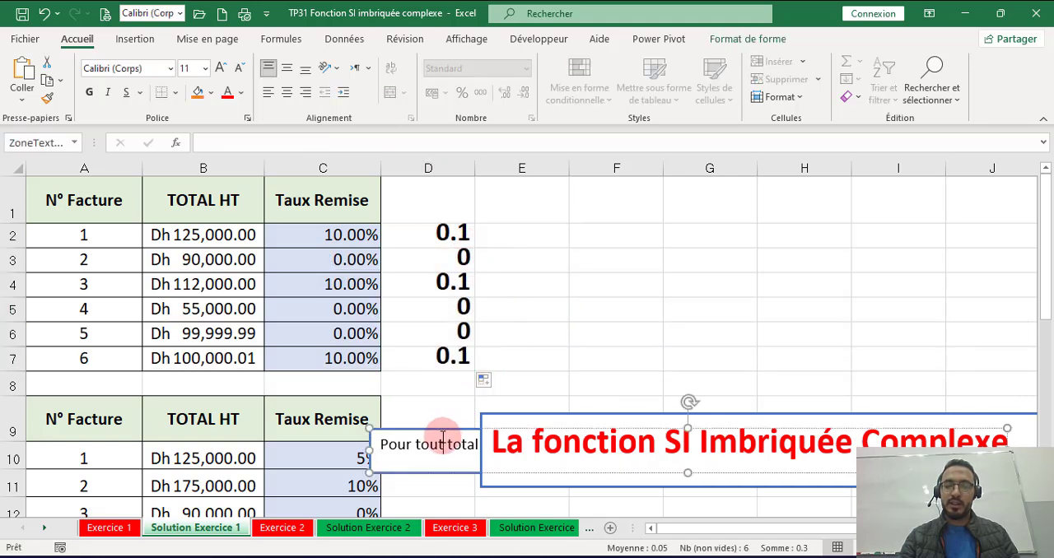
drag(441, 427, 370, 165)
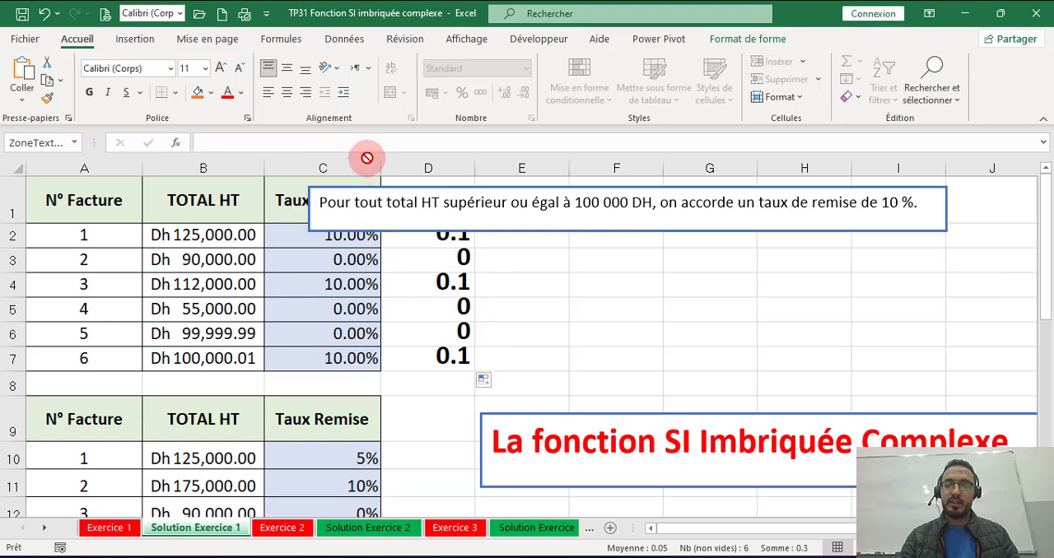
drag(369, 212, 210, 424)
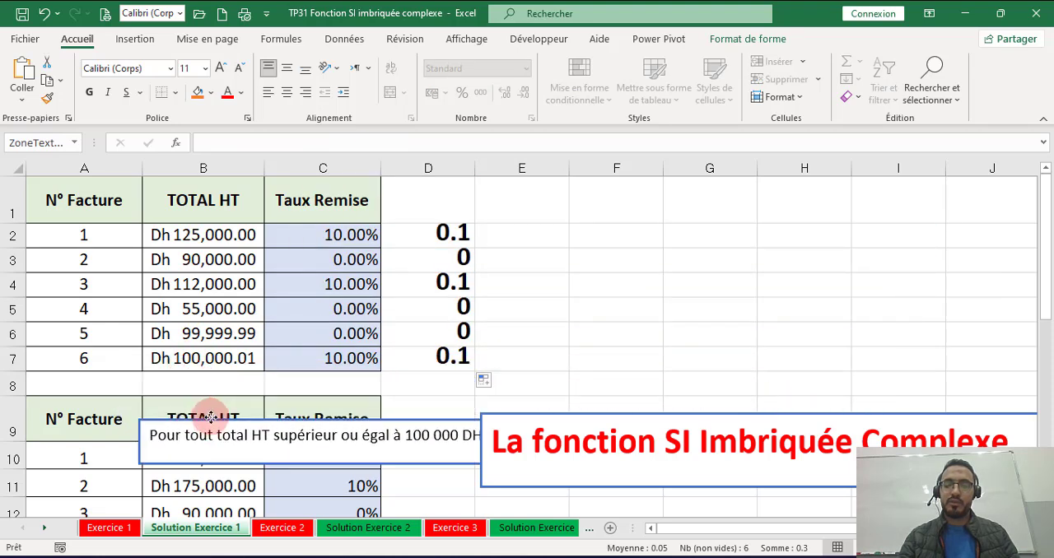
Step: Format the discount rates in D2:D7 as percentages
click(433, 231)
drag(433, 231, 428, 361)
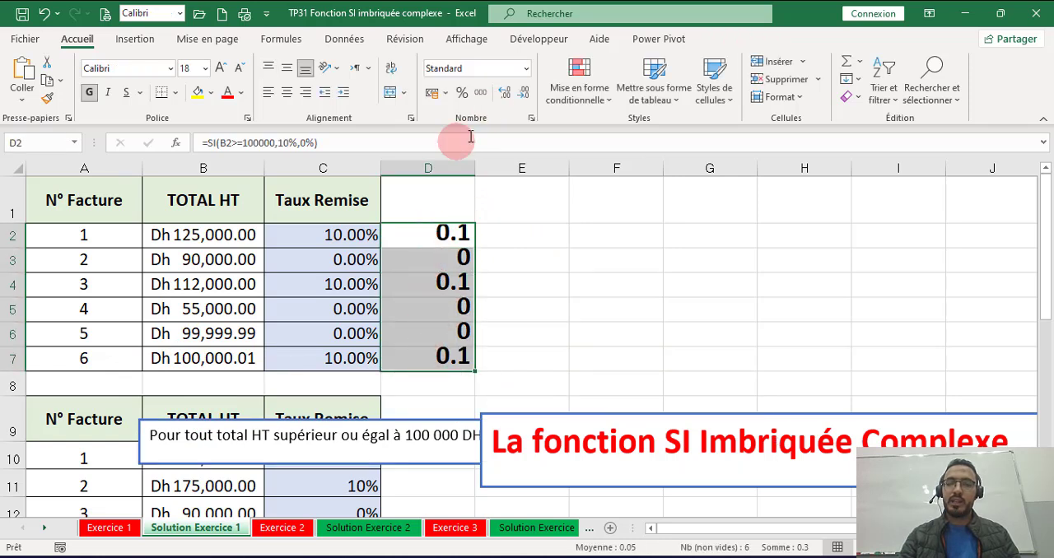
click(464, 93)
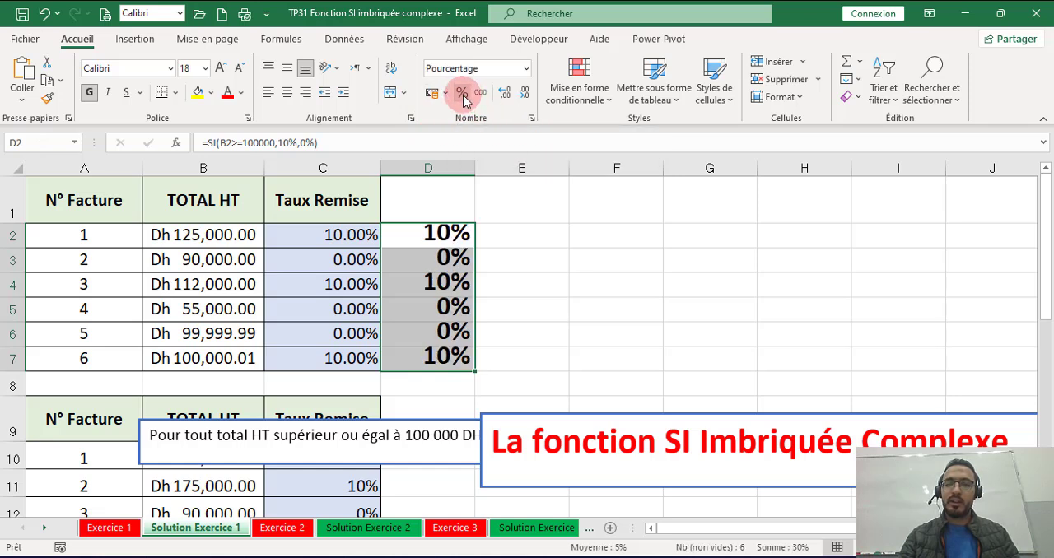
click(522, 228)
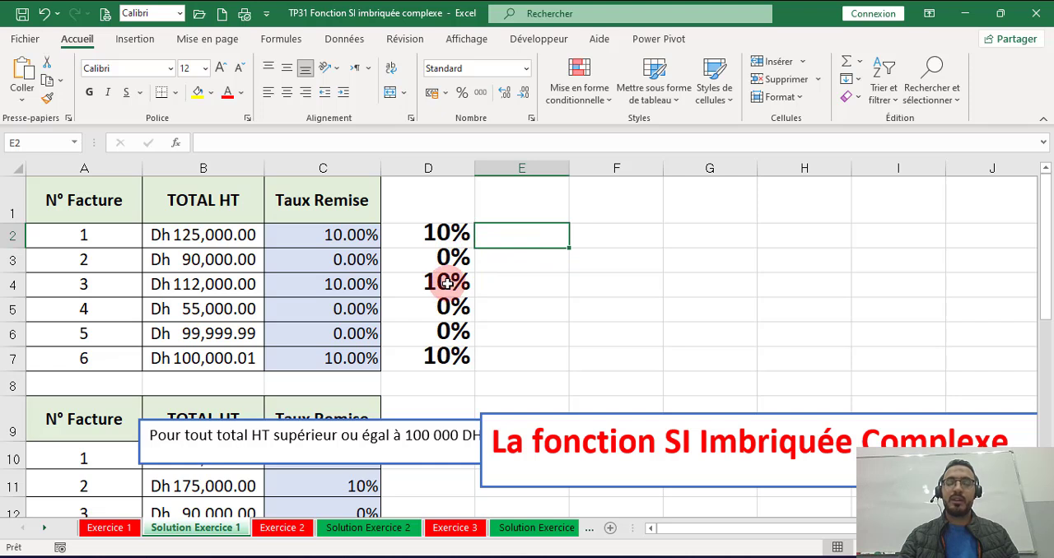
Step: Clear the formulas from cells D2:D7
drag(442, 234, 436, 351)
key(Delete)
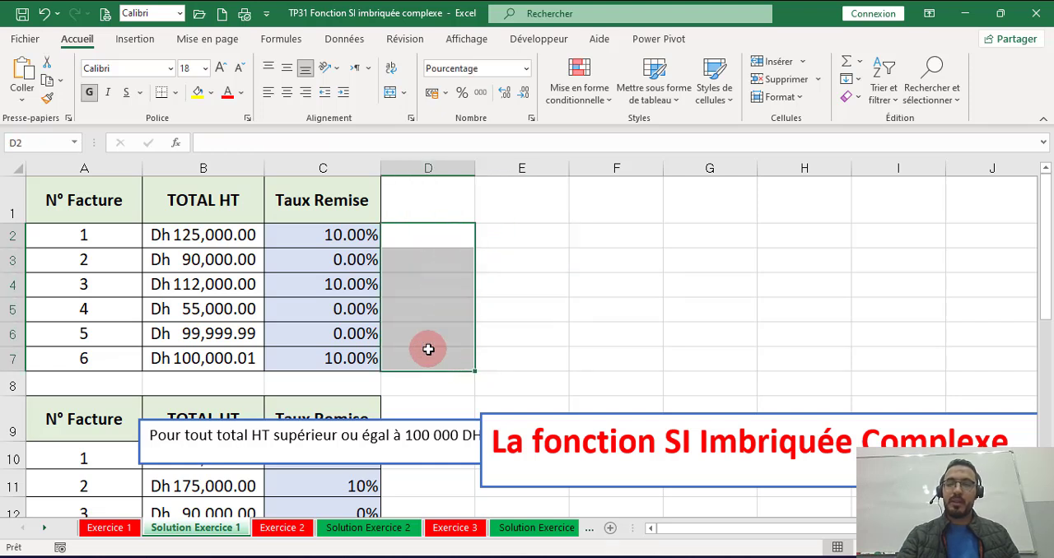
Step: Move the discount rule text box up over rows 5 to 7 of the first invoice table
click(424, 420)
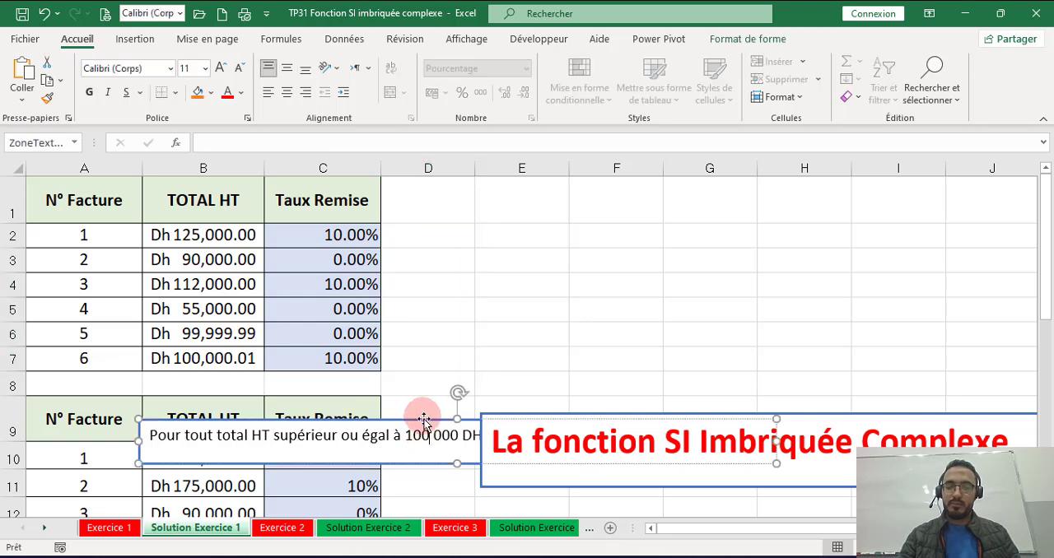
drag(422, 410, 391, 172)
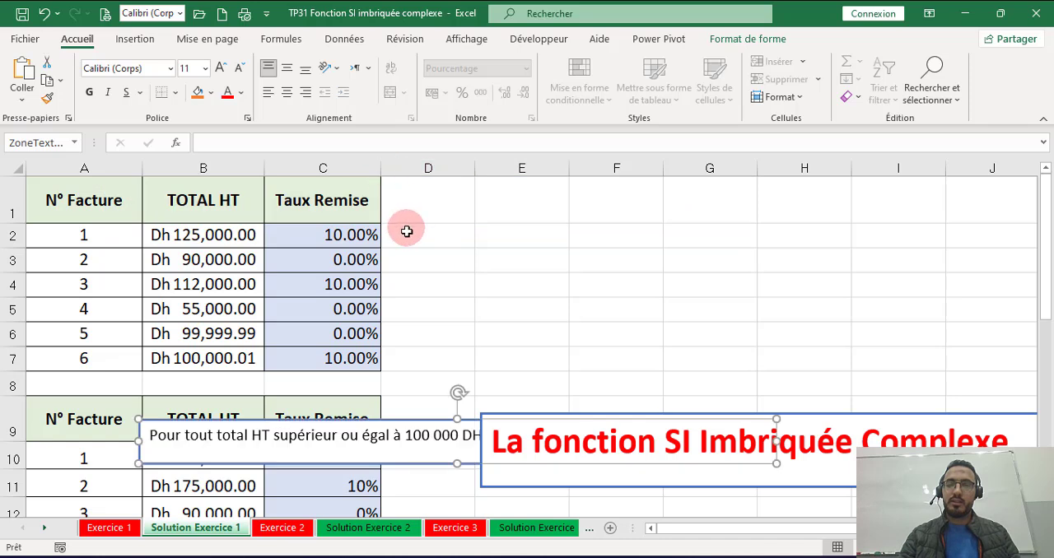
drag(416, 419, 403, 306)
Step: Enter the formula =SI(B2>=100000,10%,0%) in D2 for the first invoice's discount rate
click(421, 235)
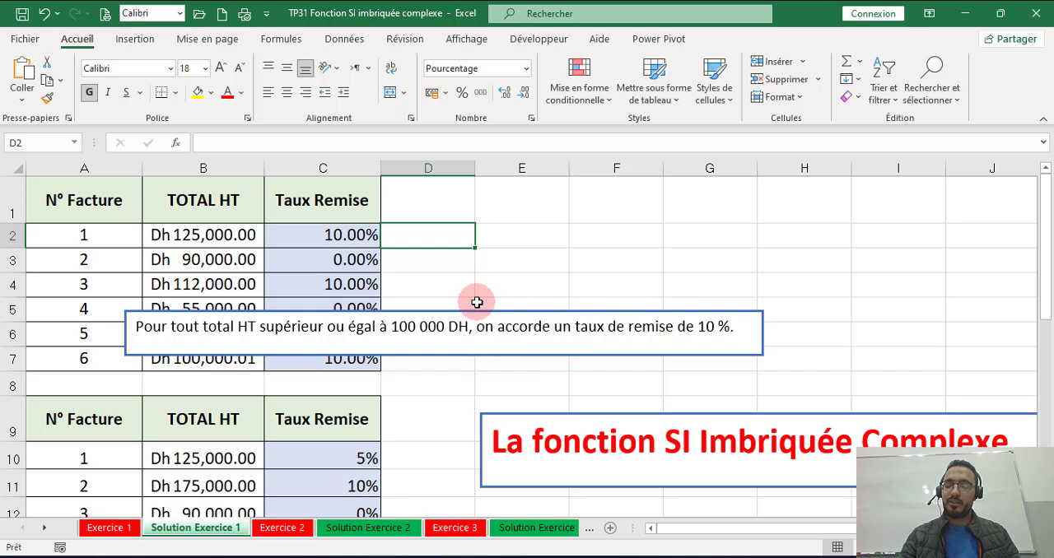
text(=)
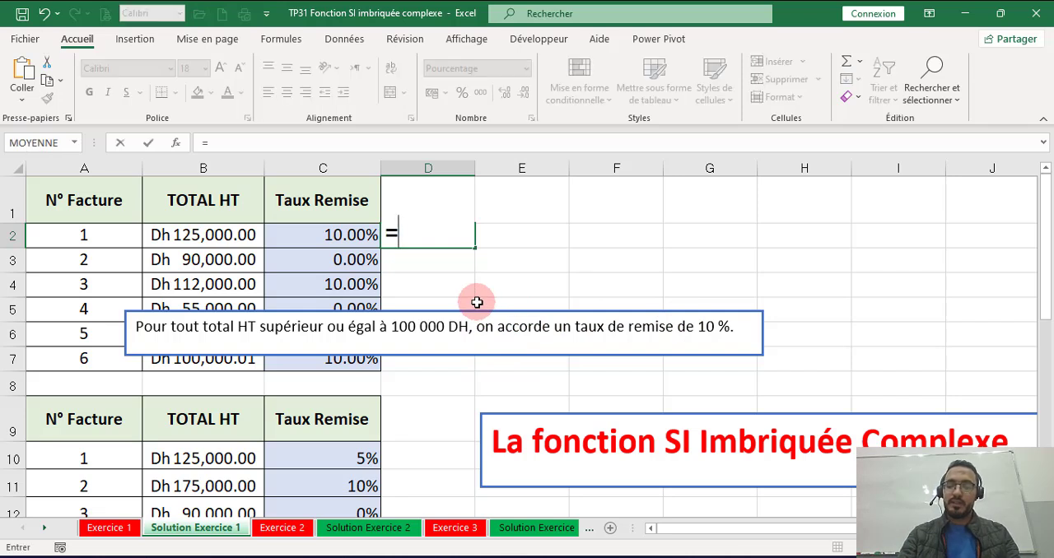
text(si()
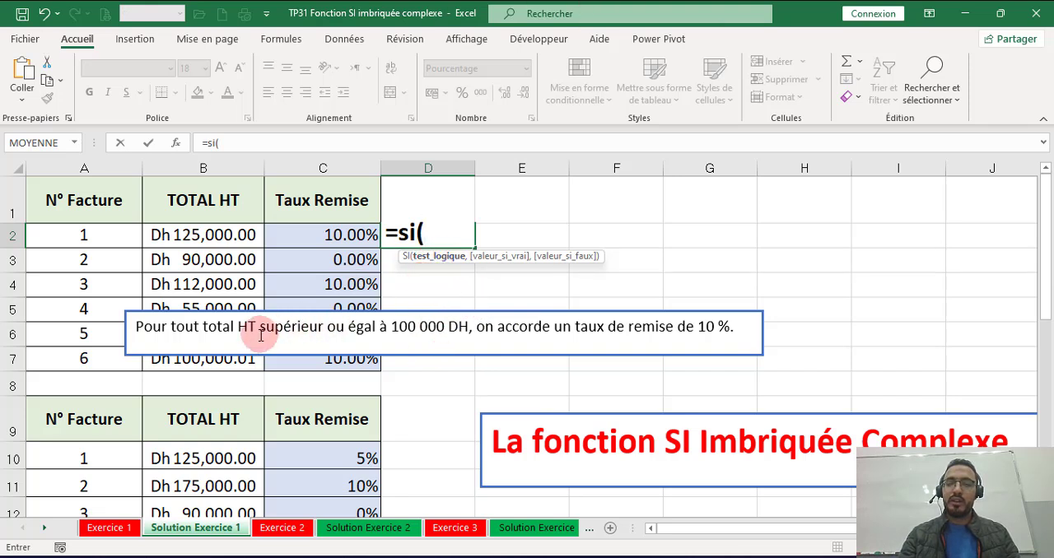
click(231, 235)
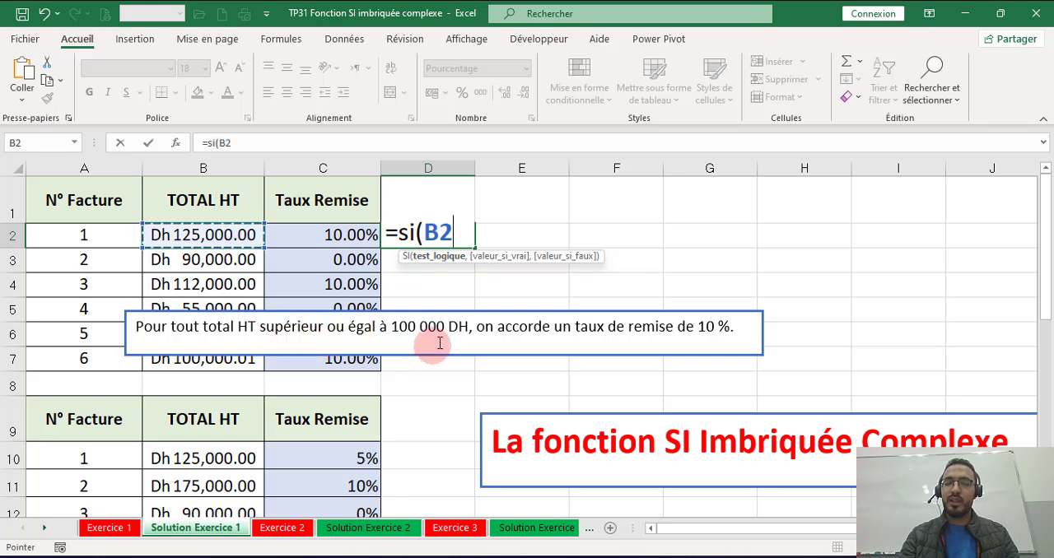
text(>=100000)
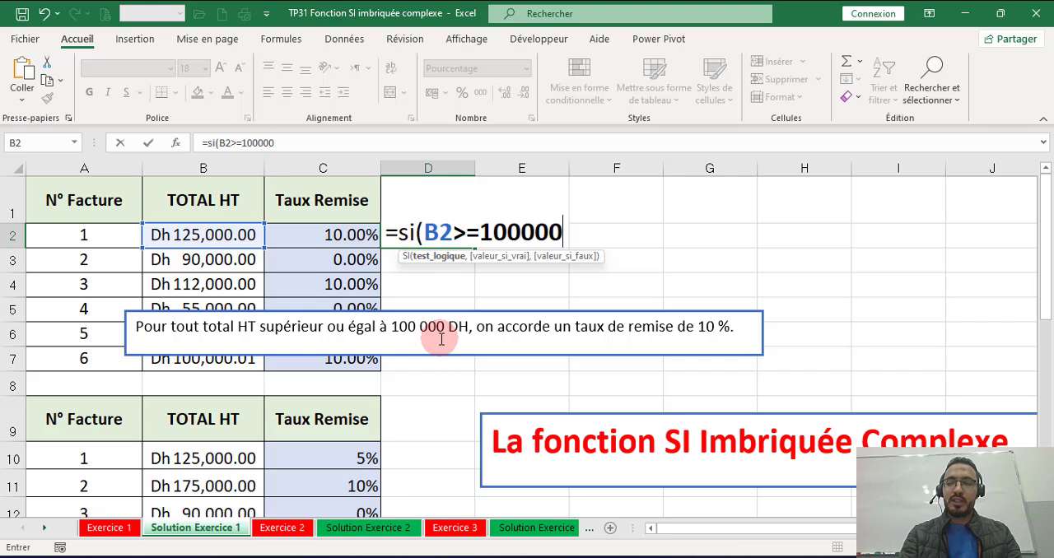
text(,10)
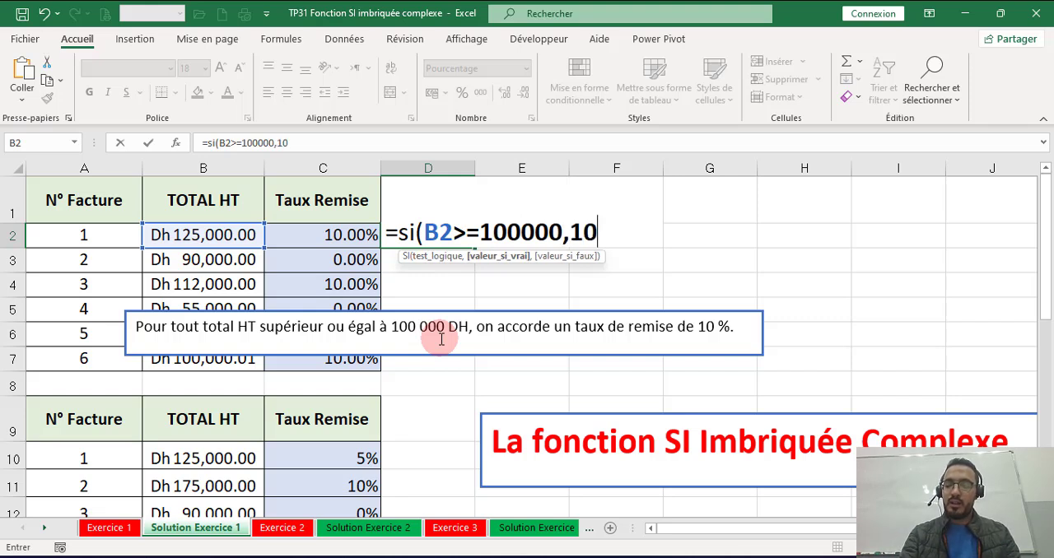
text(%,)
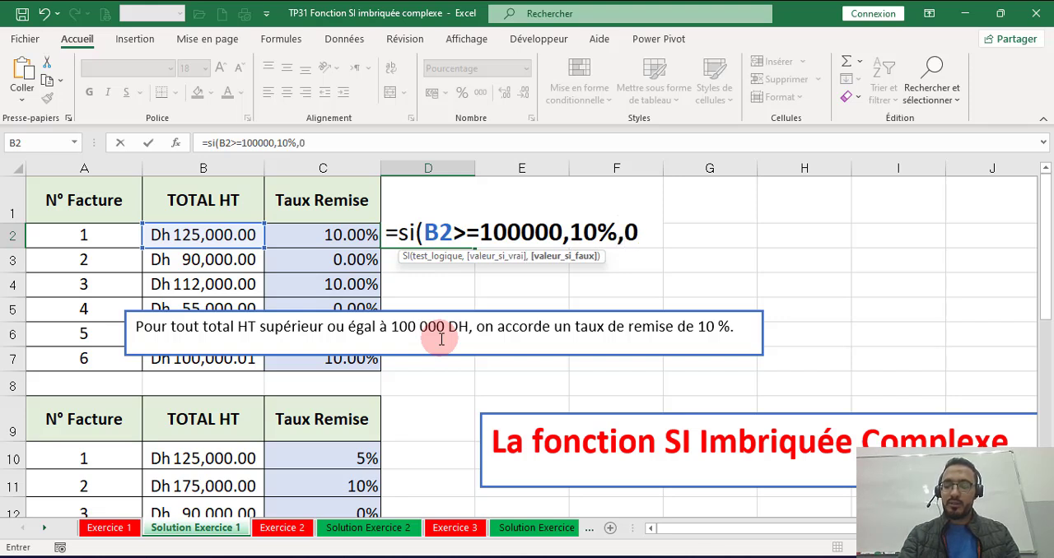
text(0%))
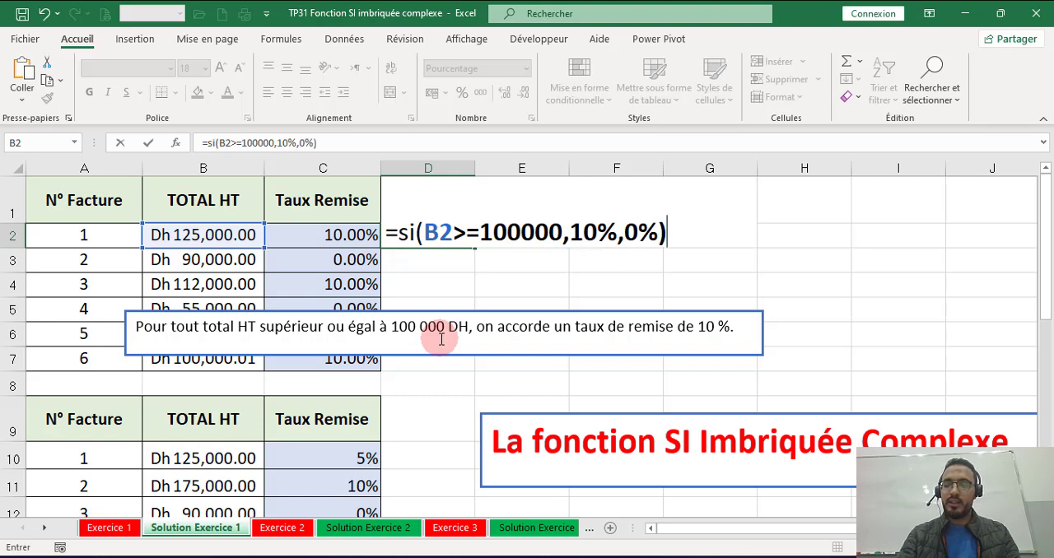
key(Return)
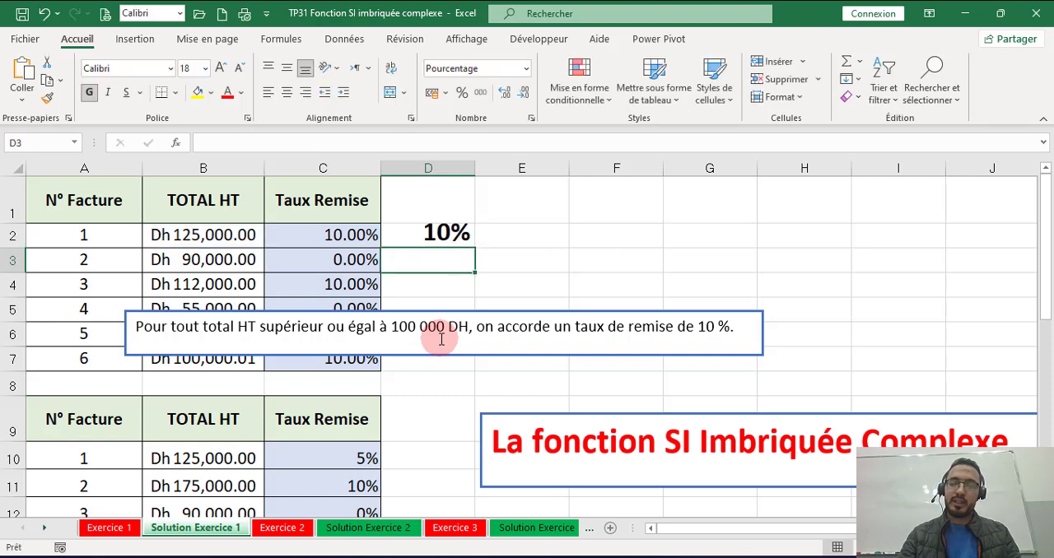
Step: Move the discount rule text box down over rows 9 and 10, and fill D2's formula down through D7
click(430, 327)
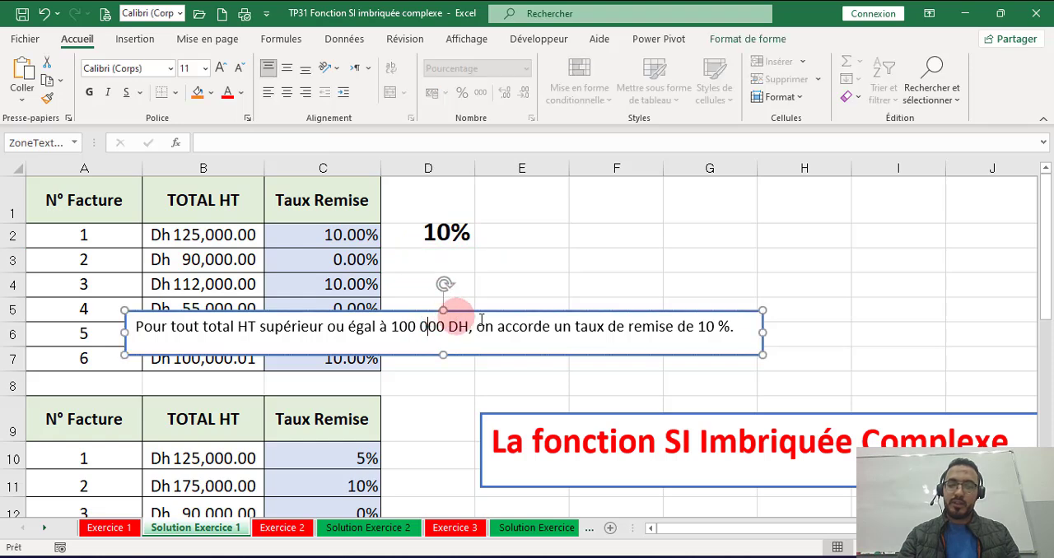
drag(500, 311, 496, 337)
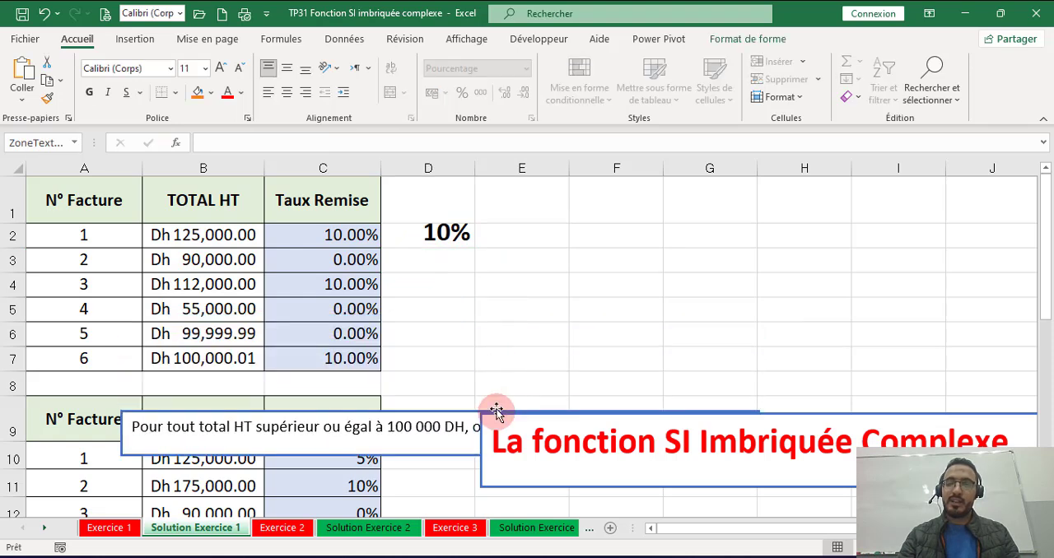
click(437, 233)
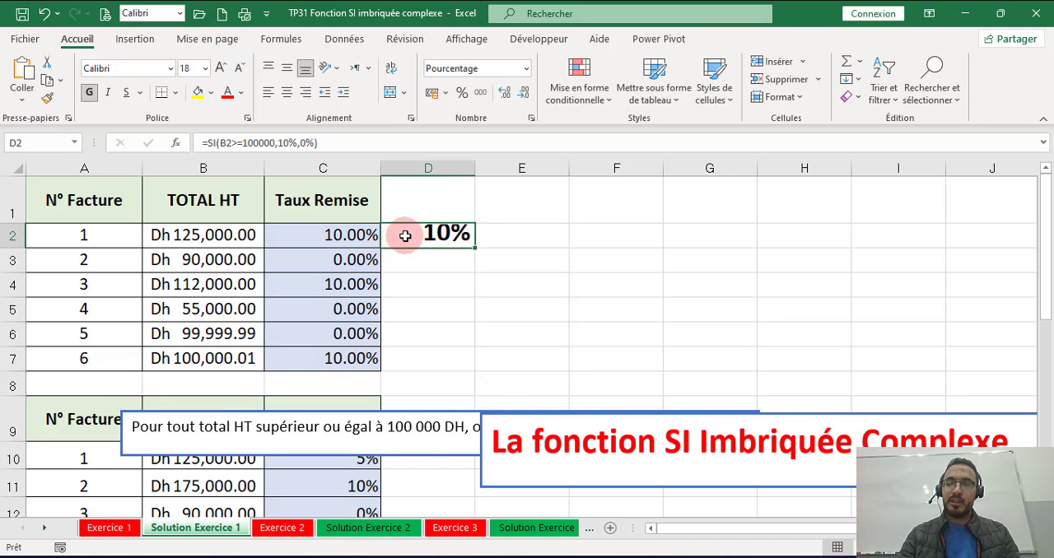
double_click(476, 247)
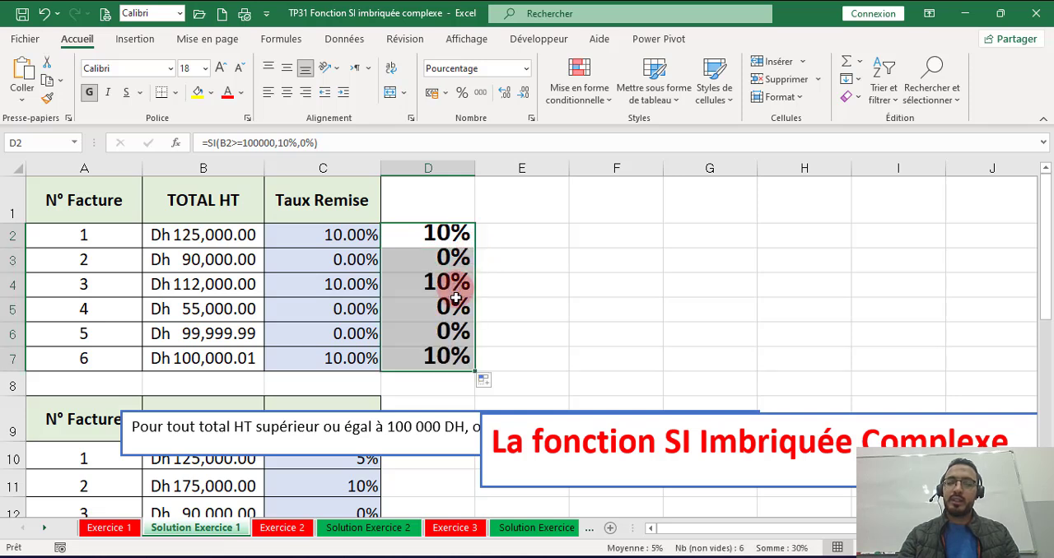
Step: Move the discount rule text box beside the first invoice table, and the red title box up above row 9, starting in column D
click(420, 417)
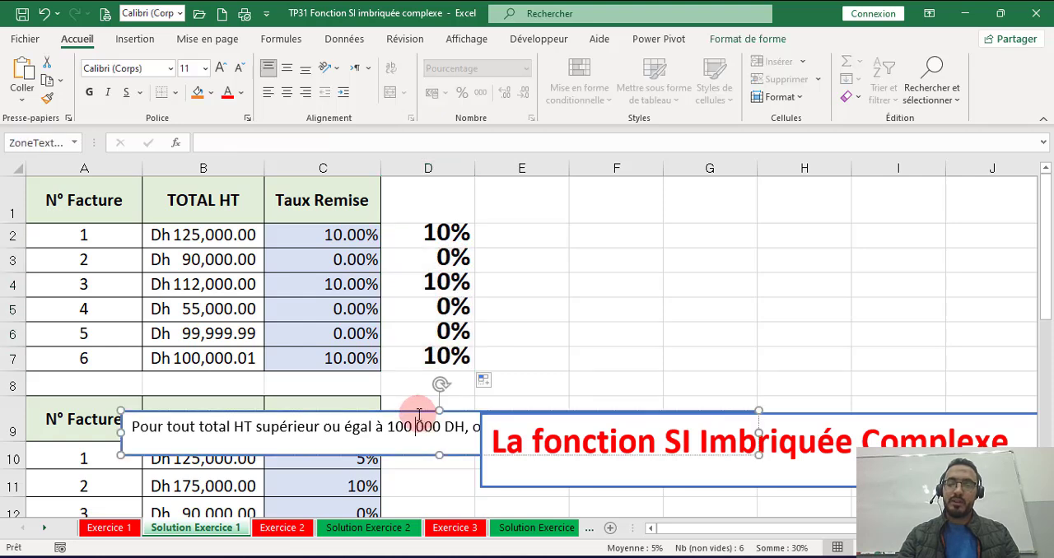
drag(419, 410, 689, 255)
scroll(436, 322, down, 3)
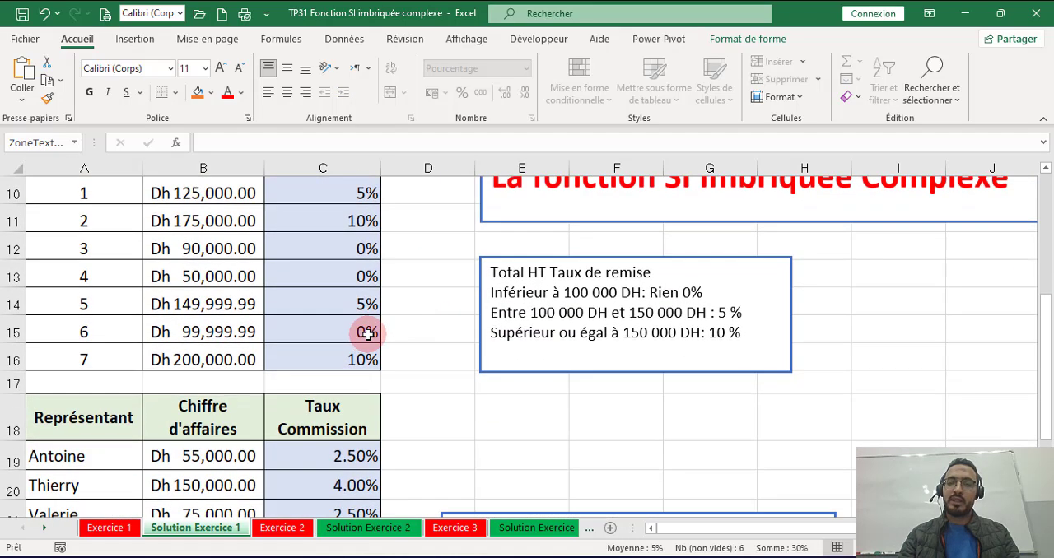
scroll(365, 329, up, 1)
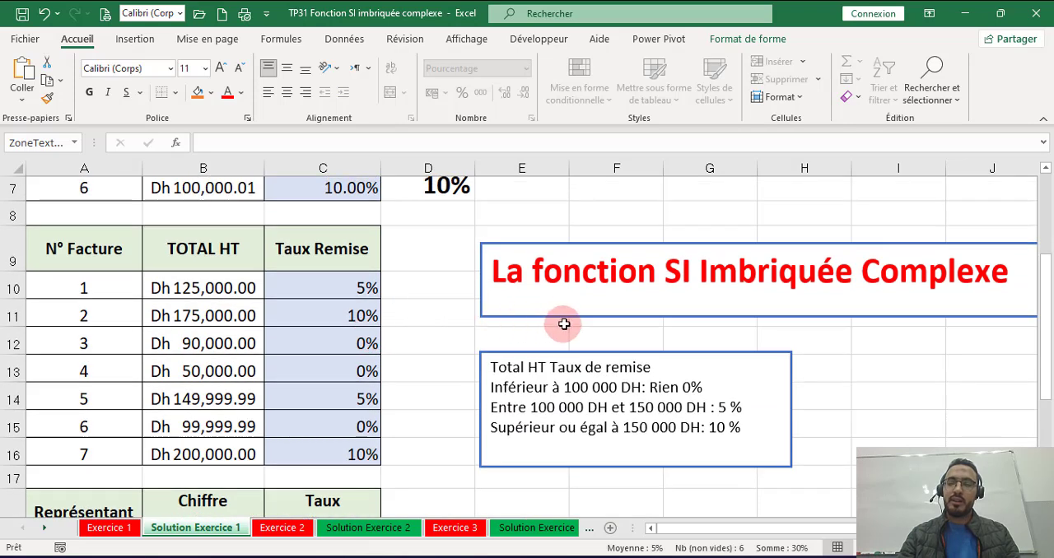
click(571, 244)
drag(571, 242, 546, 313)
scroll(527, 349, down, 2)
click(535, 344)
Step: Move the tiered discount rules text box beside rows 13 to 16 of the second invoice table, starting in column D
scroll(546, 354, down, 1)
scroll(546, 426, up, 1)
scroll(549, 360, up, 1)
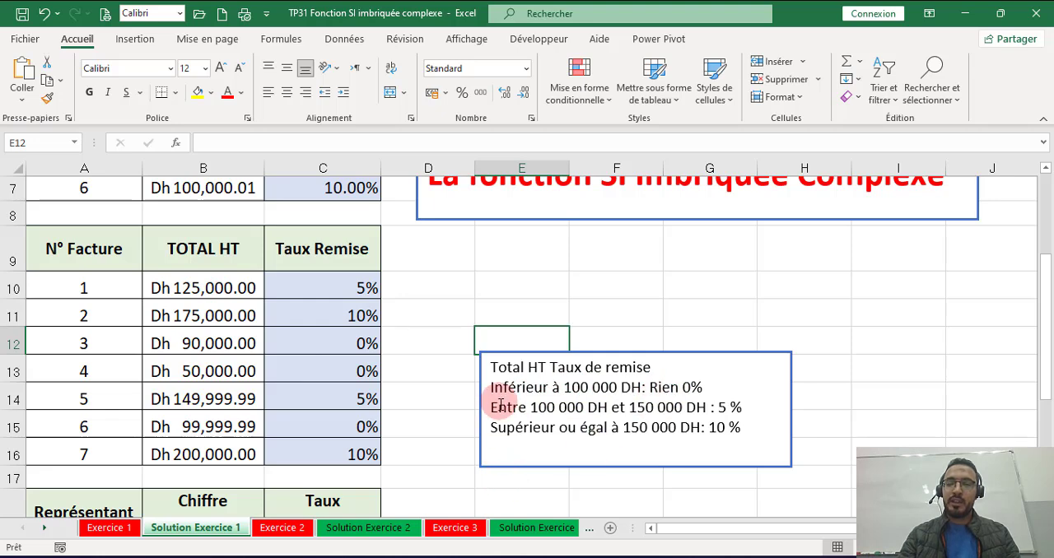
scroll(500, 416, down, 1)
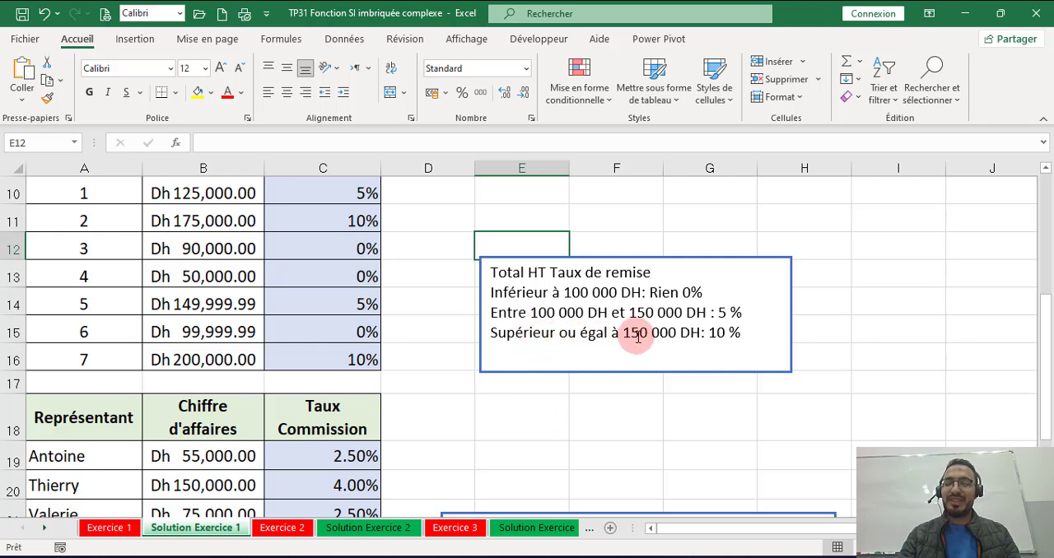
scroll(639, 337, up, 1)
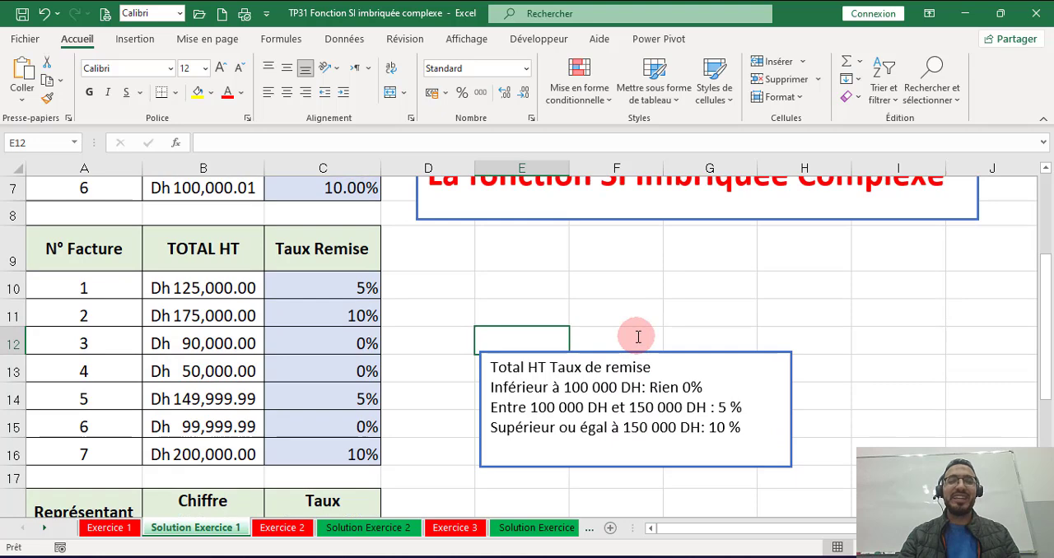
click(559, 351)
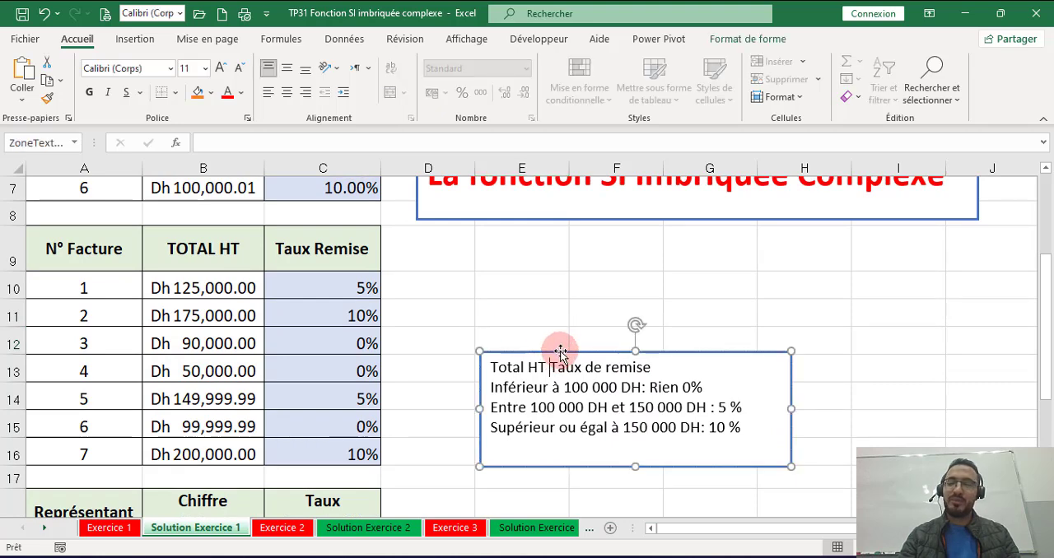
drag(548, 351, 475, 355)
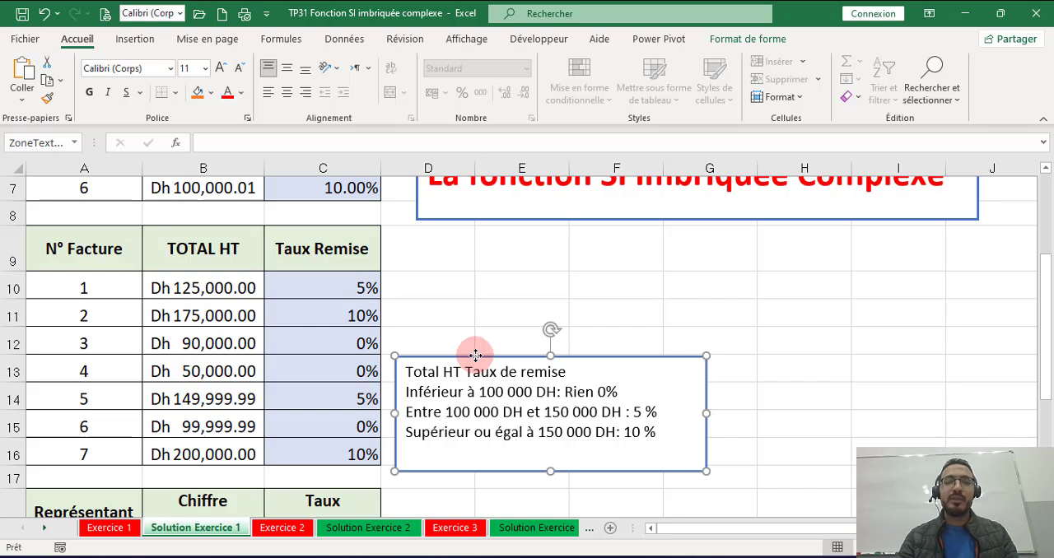
click(476, 334)
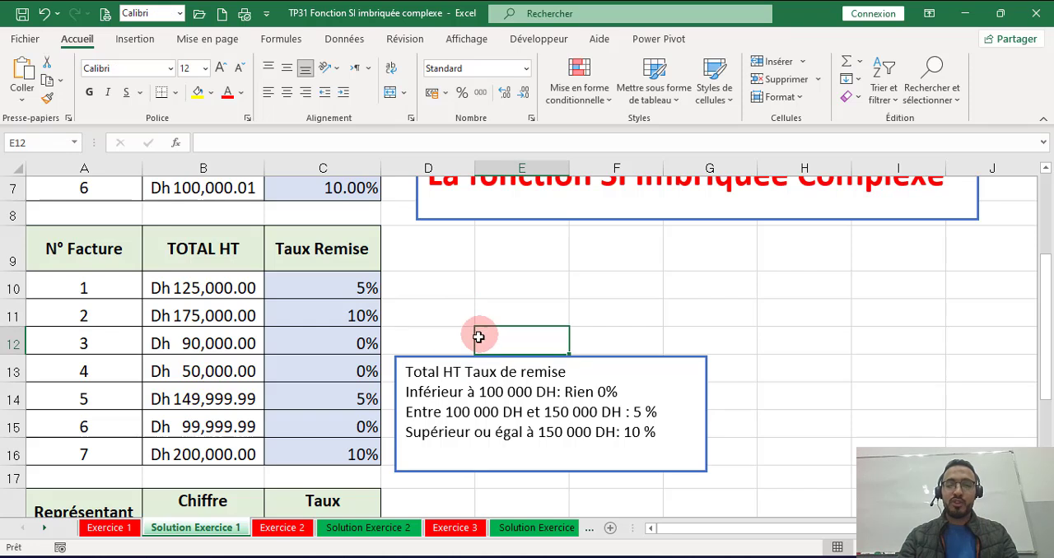
Step: Inspect the nested SI formula in C10, and format D10 as bold with an 18-point font
double_click(346, 284)
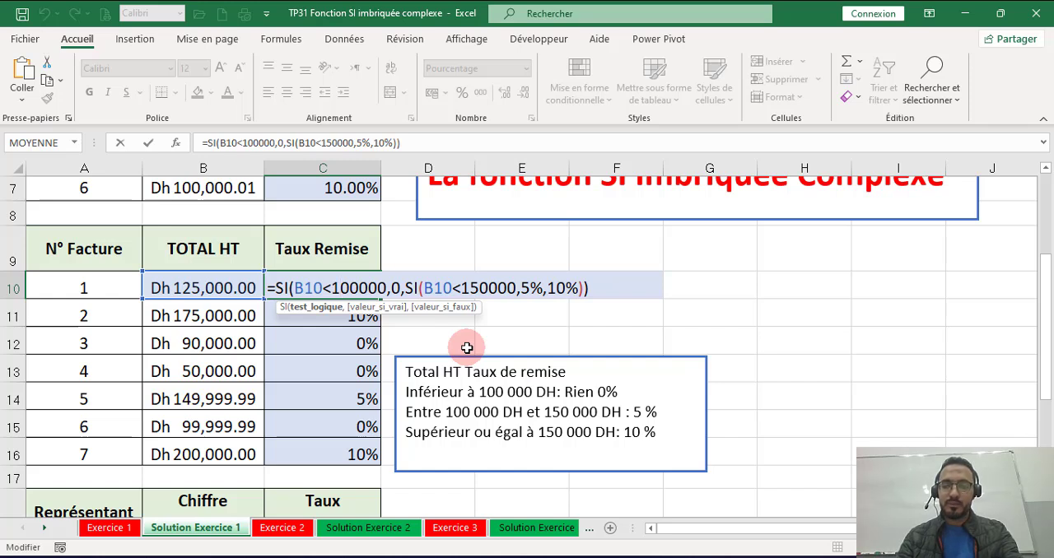
key(ctrl+Return)
click(464, 282)
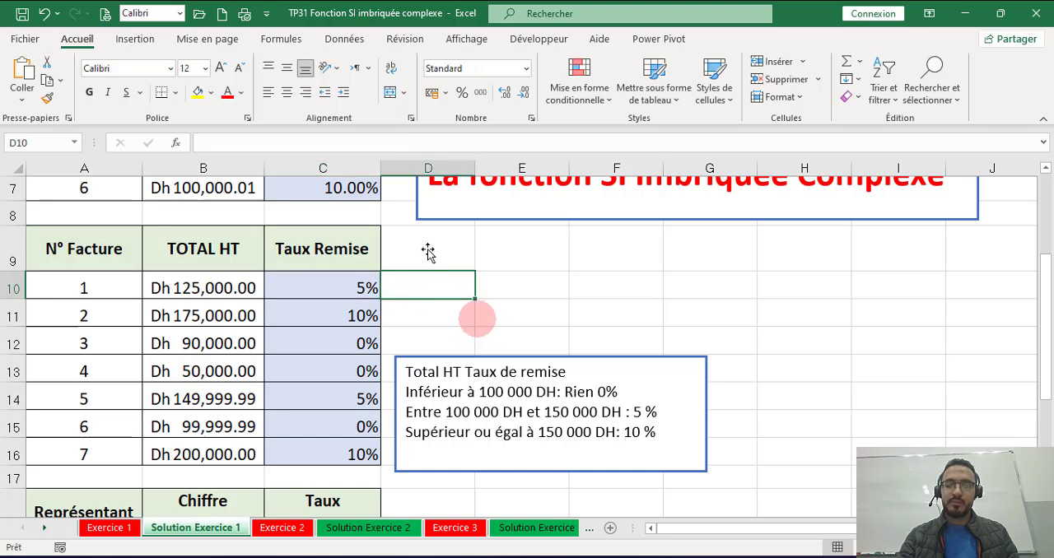
click(89, 92)
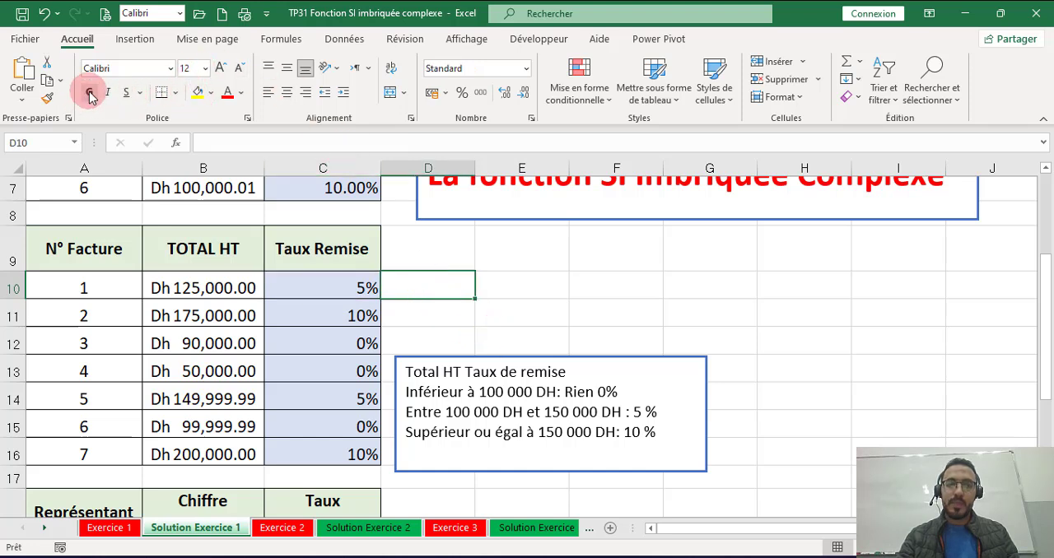
click(220, 68)
click(220, 68)
click(219, 68)
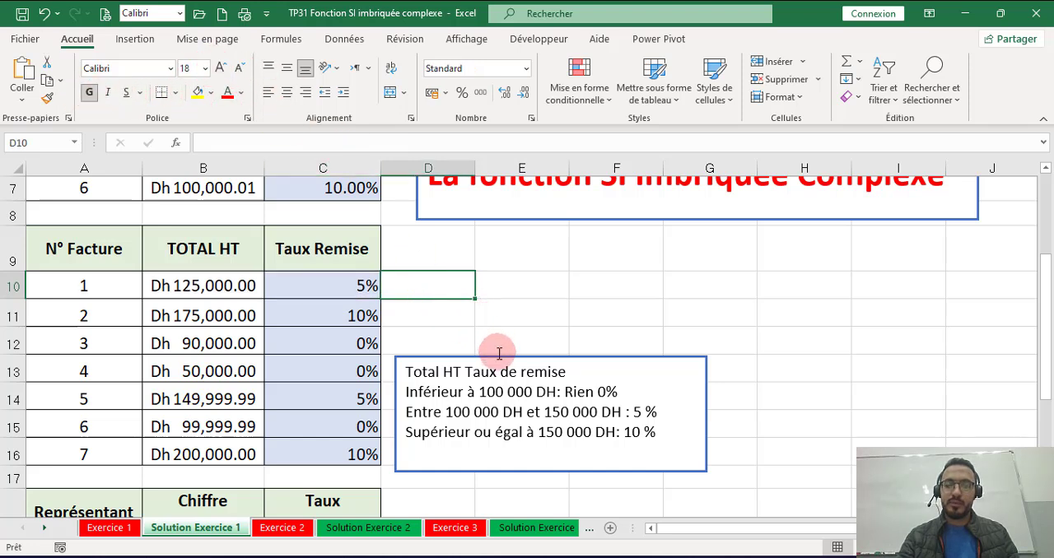
Step: Start a SI formula in D10 that tests B10<100000 and returns 0% when true
text(=)
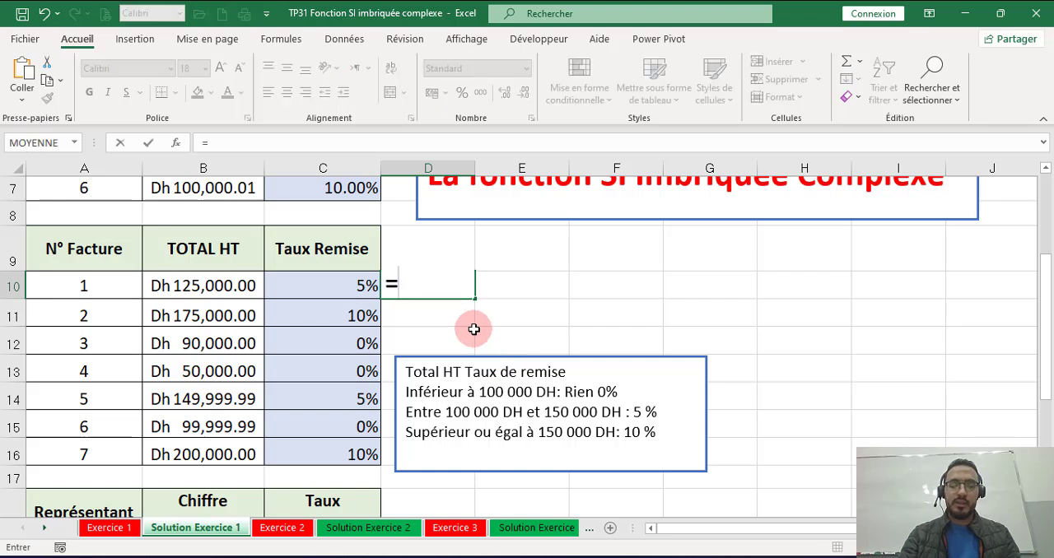
text(si)
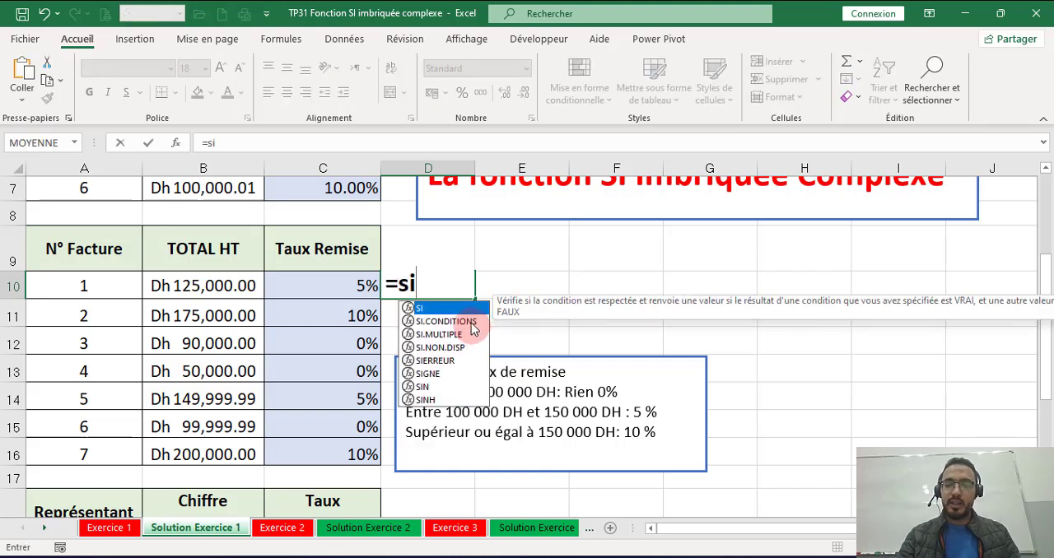
double_click(417, 309)
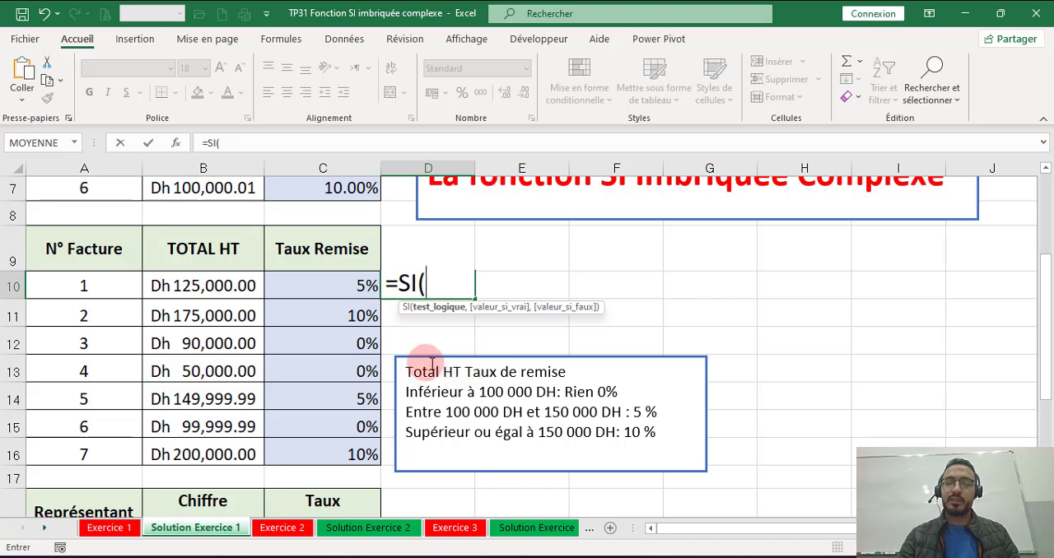
click(208, 287)
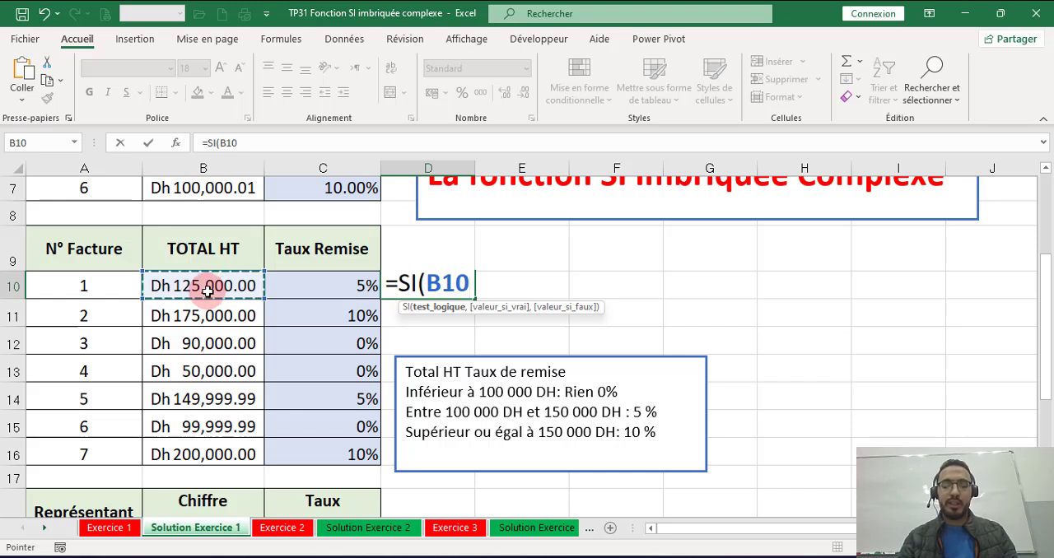
text(<)
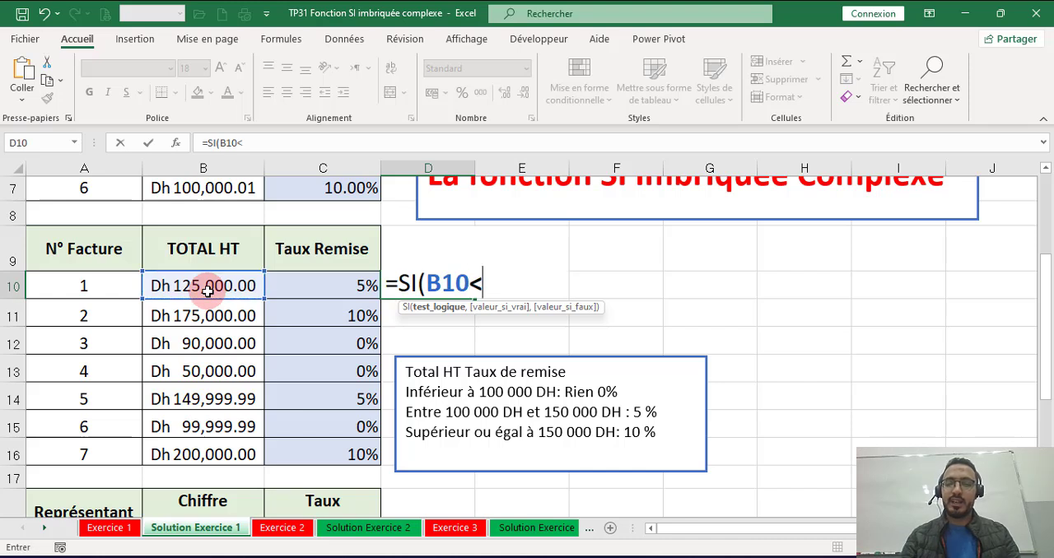
text(1000)
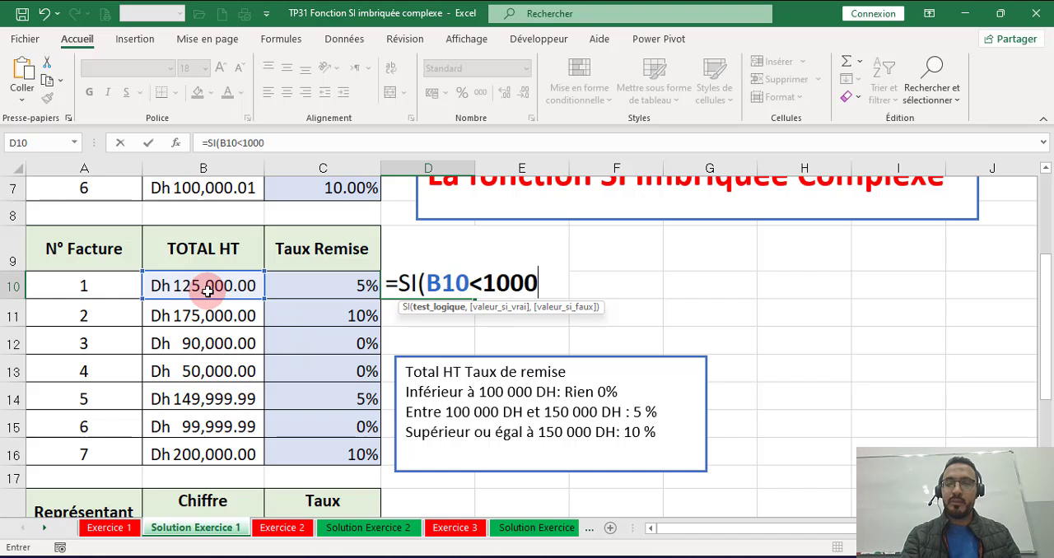
text(00)
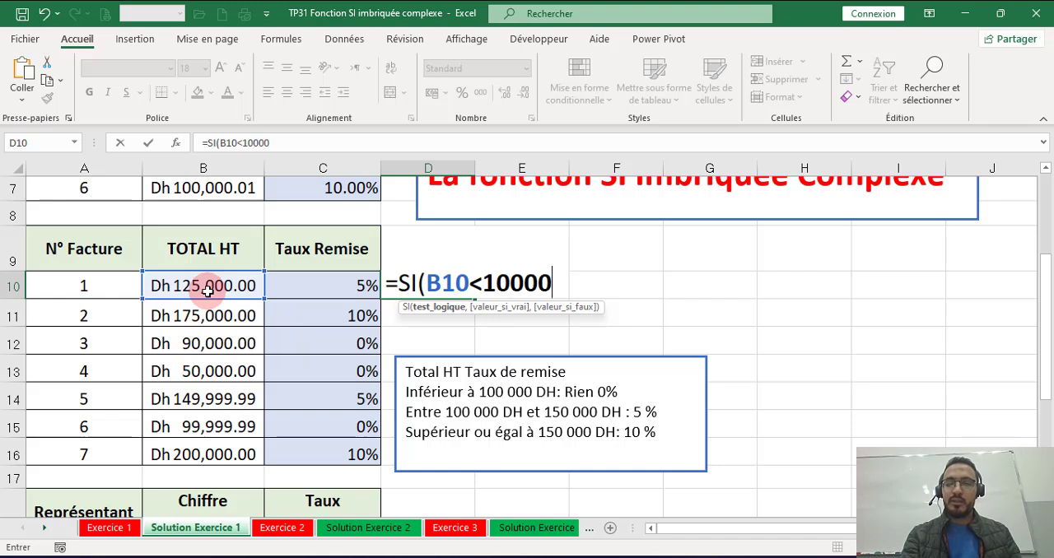
text(0,)
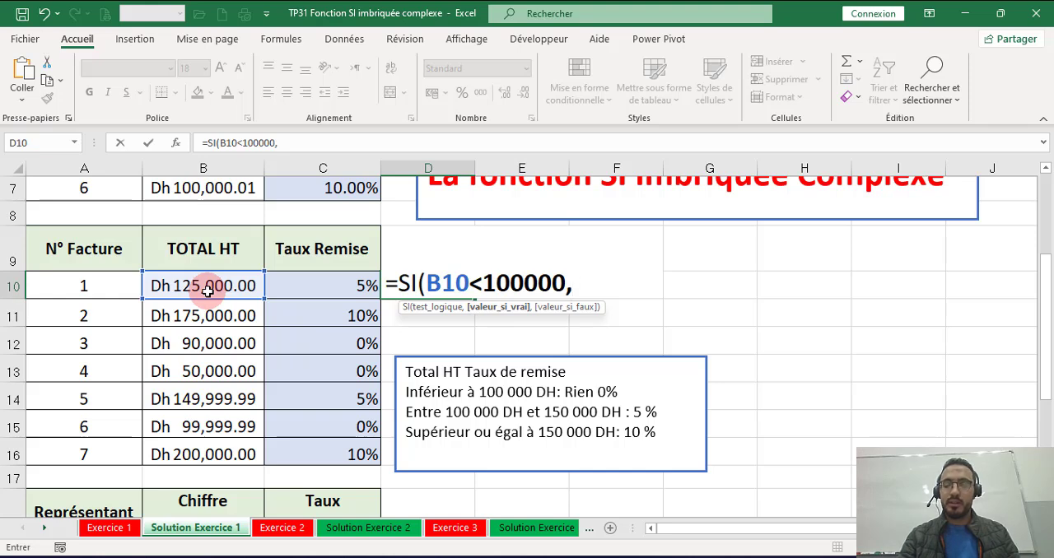
text(0%,si)
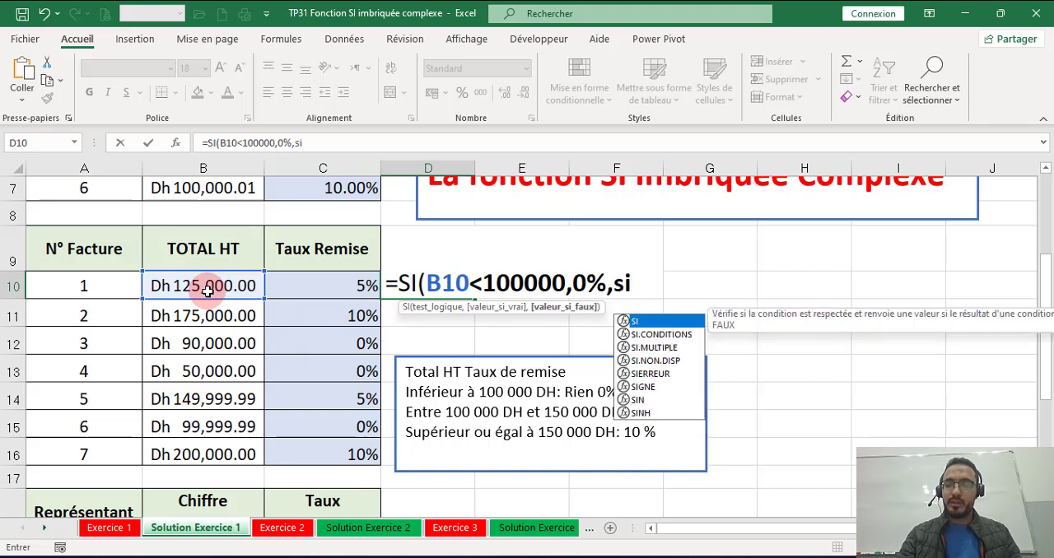
Step: Nest a second SI as the false argument of D10's formula, testing B10>=150000
double_click(644, 326)
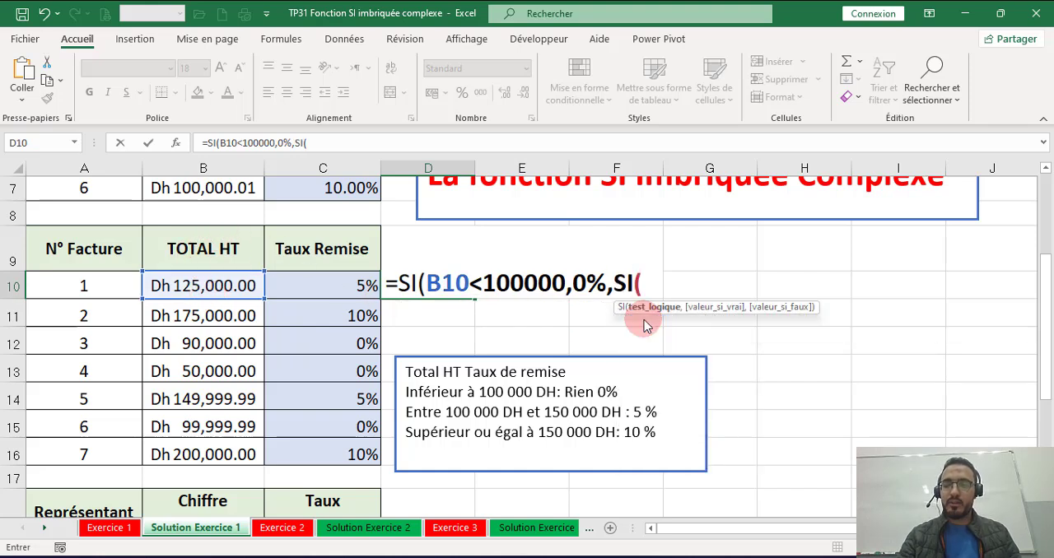
click(205, 284)
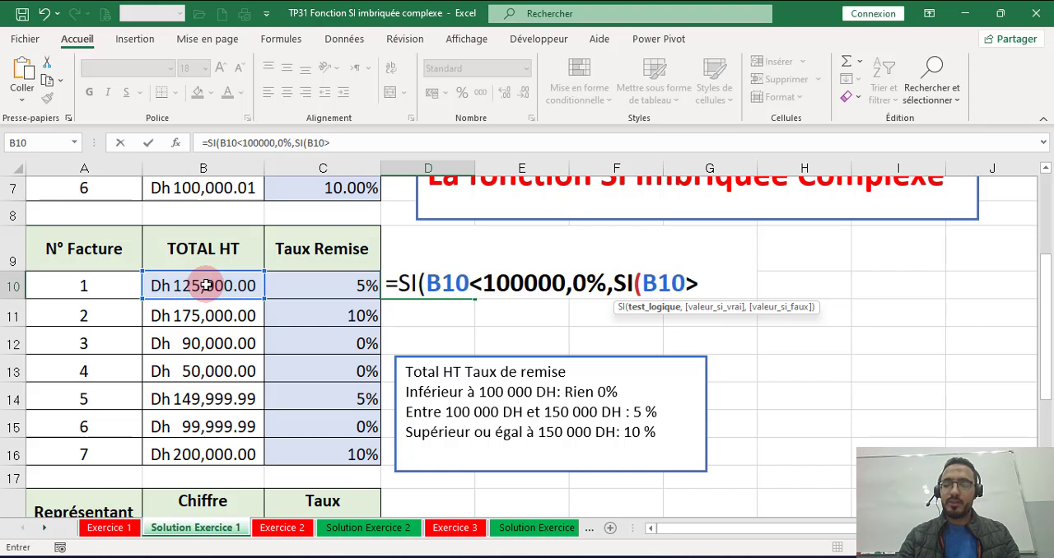
text(=)
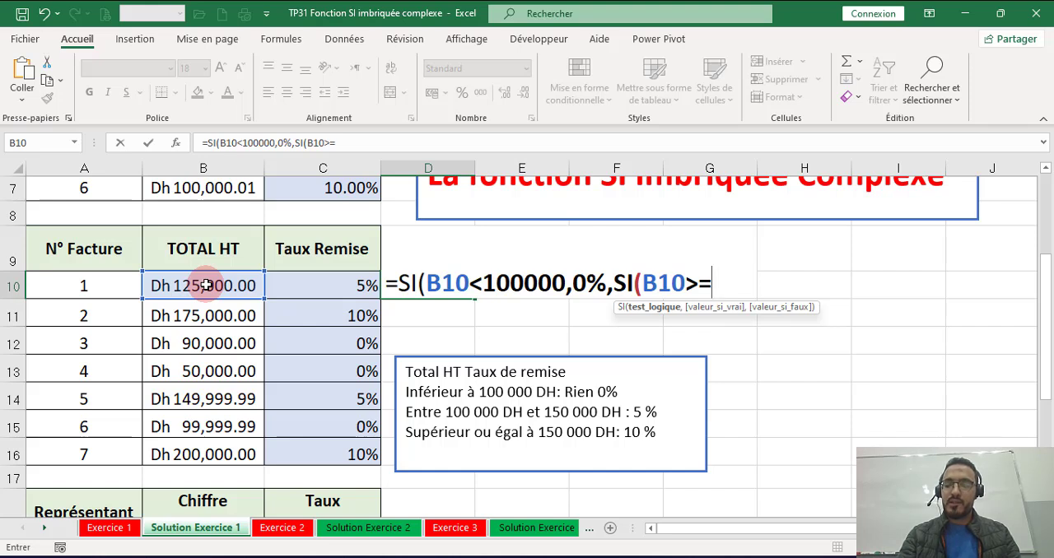
text(15)
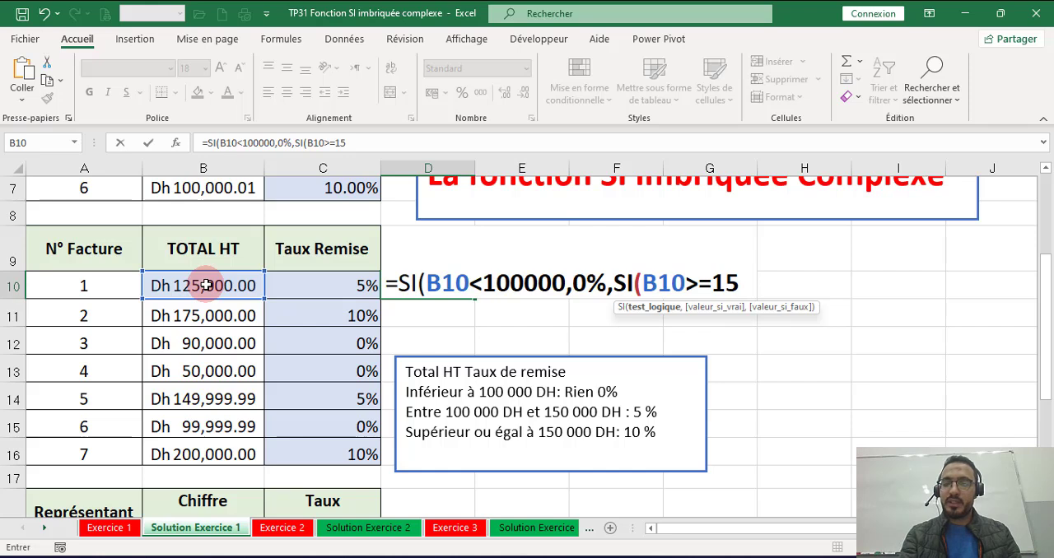
text(0000)
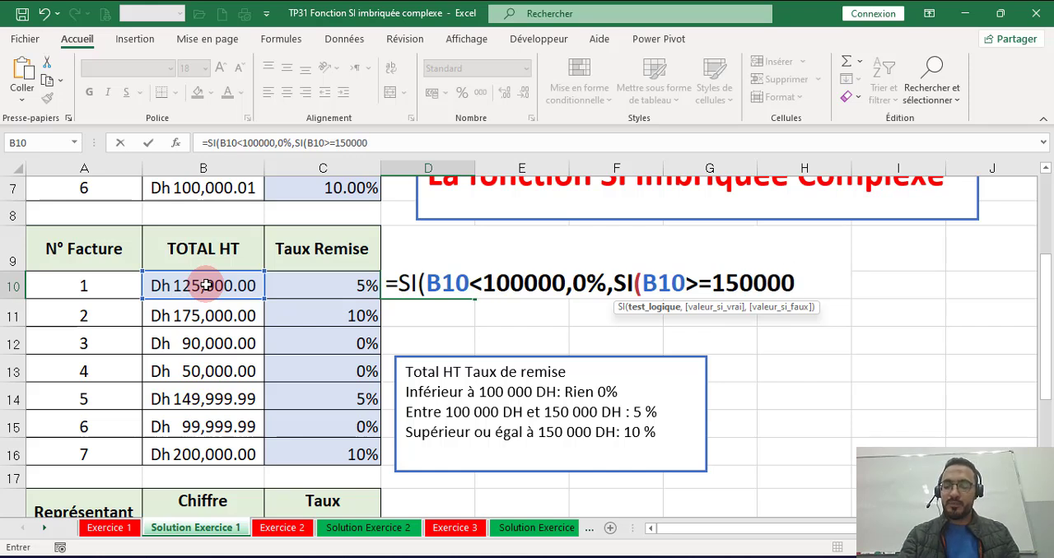
text(,)
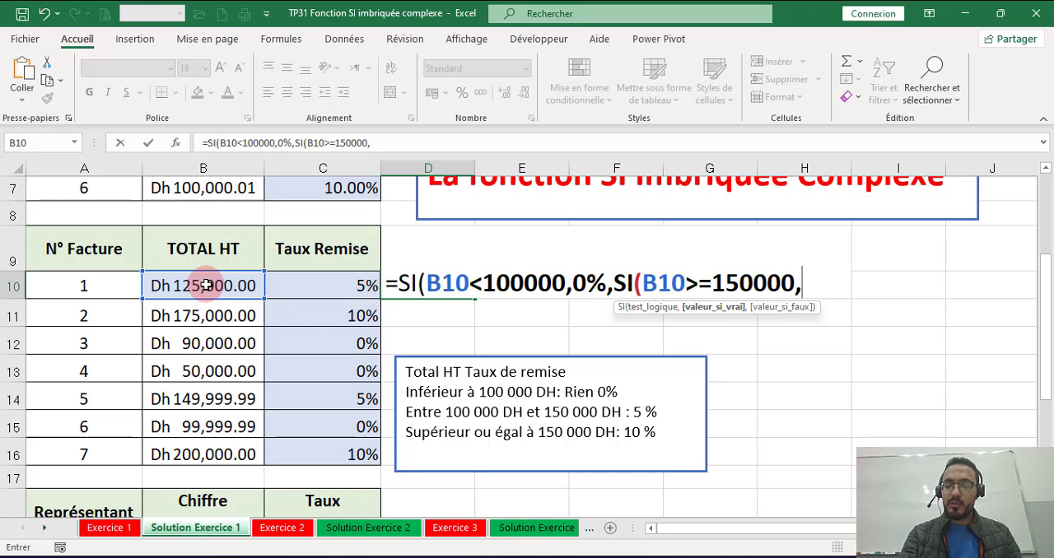
text( 5)
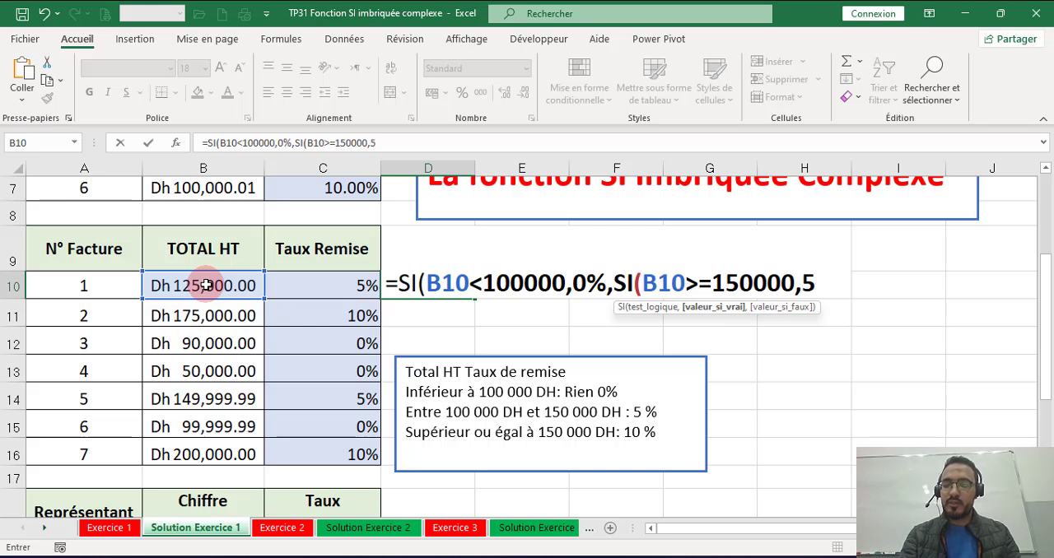
text(%,10%à)
Step: Give the nested SI the results 5% if true and 10% if false, close both functions and enter D10's formula
key(BackSpace)
text())
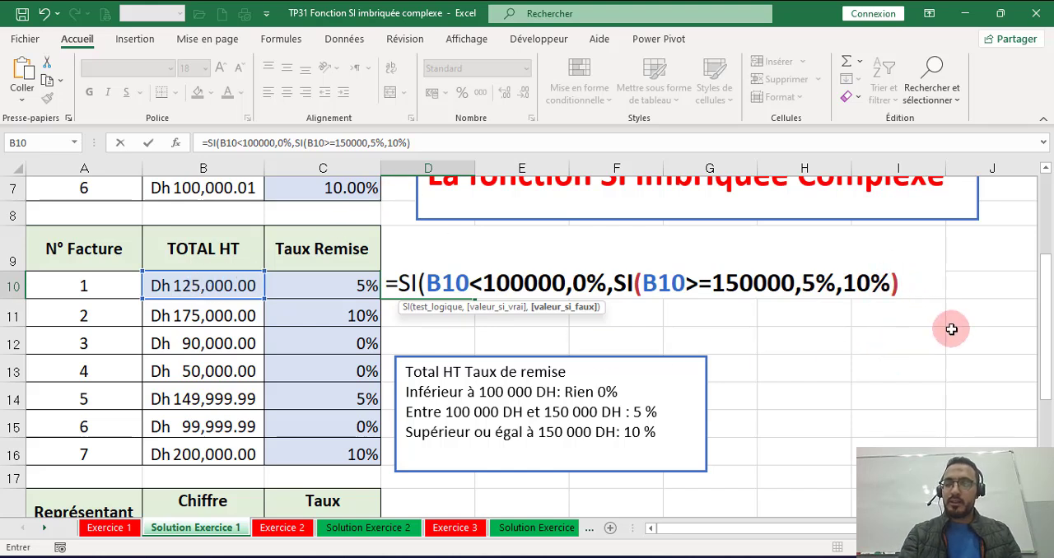
text())
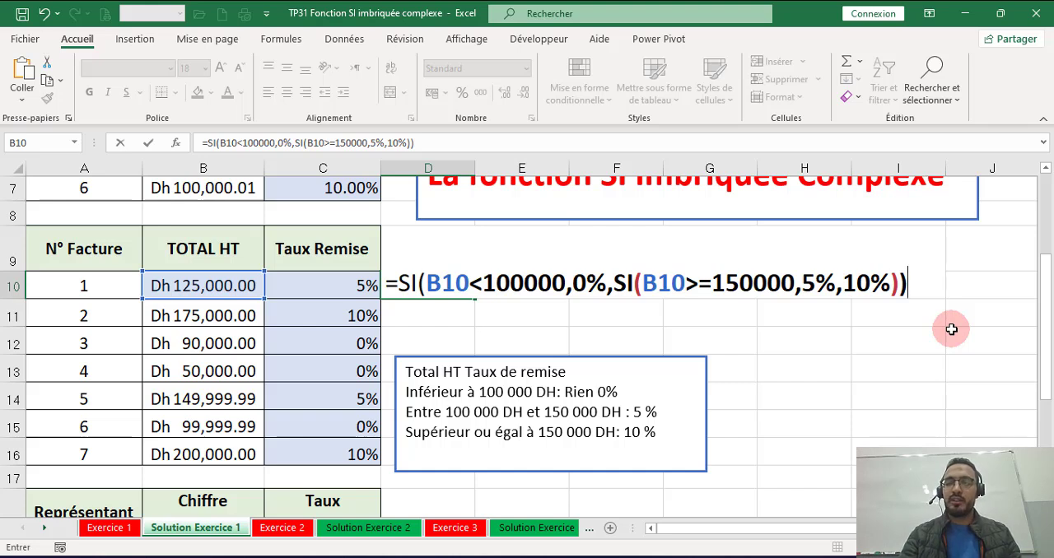
key(Return)
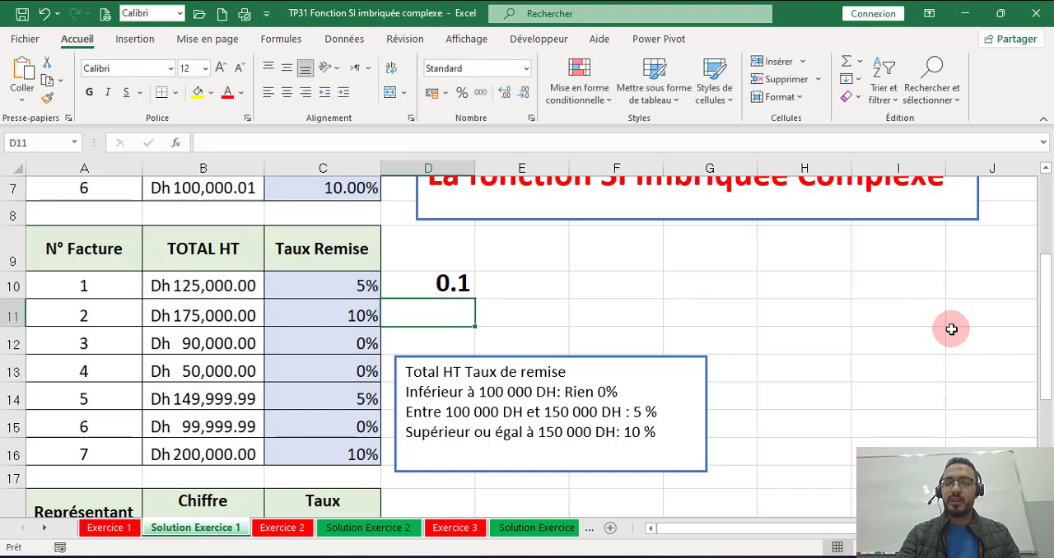
Step: Move the tiered discount rules text box away from column D, beside rows 12 to 15 and starting in column F
click(453, 284)
click(540, 364)
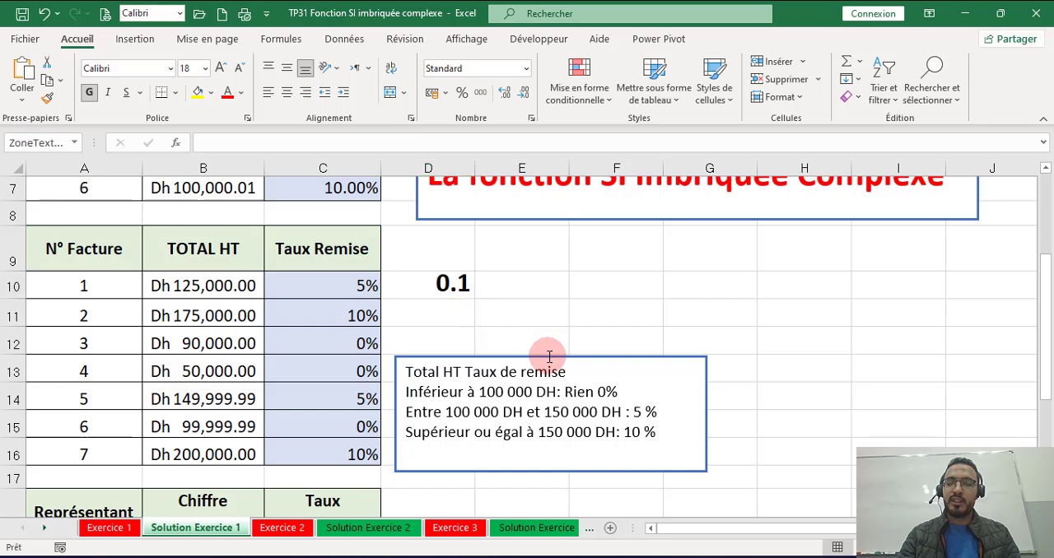
double_click(566, 364)
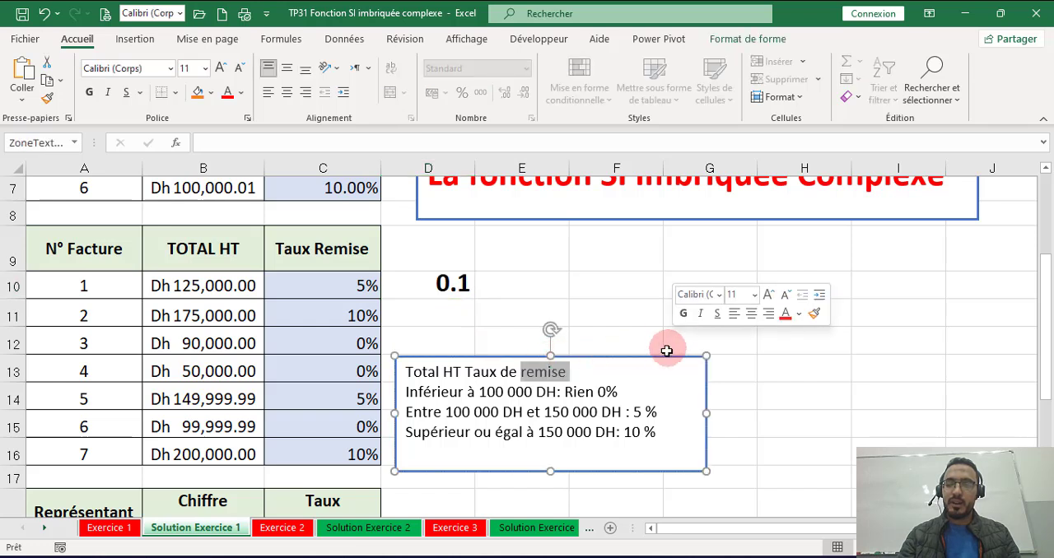
click(655, 358)
drag(656, 357, 865, 327)
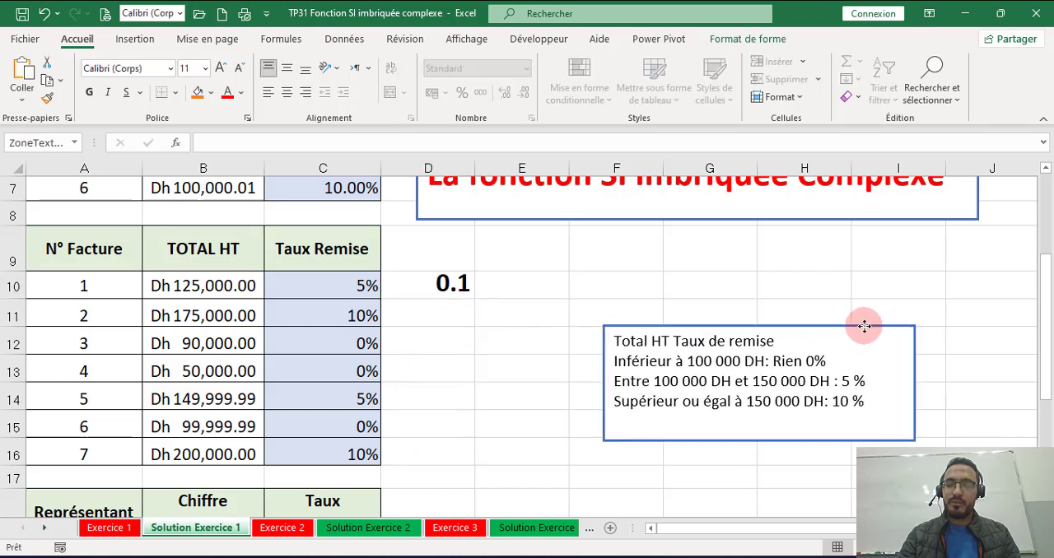
Step: Fill D10's formula down through D16 and format the range as percentages
click(438, 278)
double_click(474, 298)
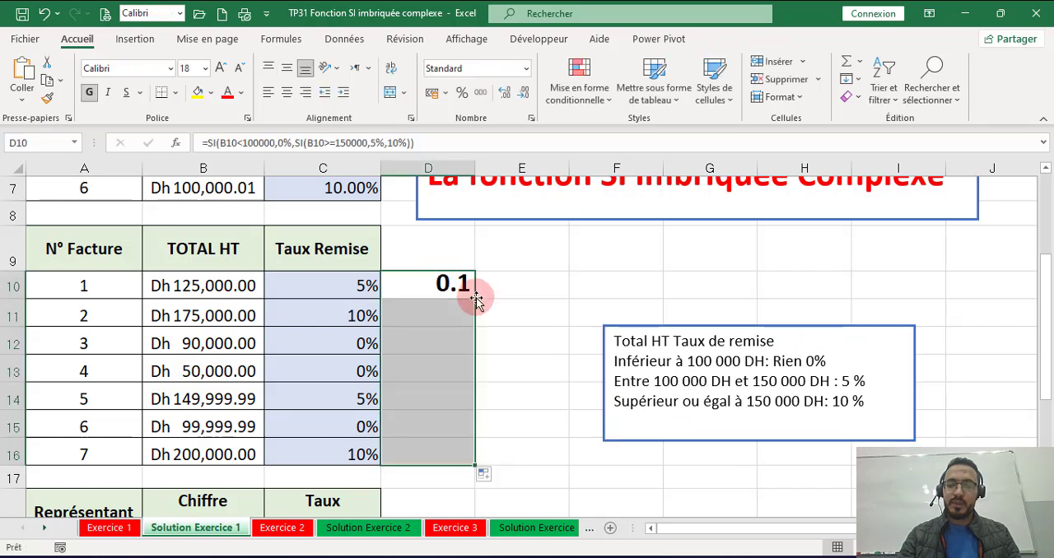
click(464, 93)
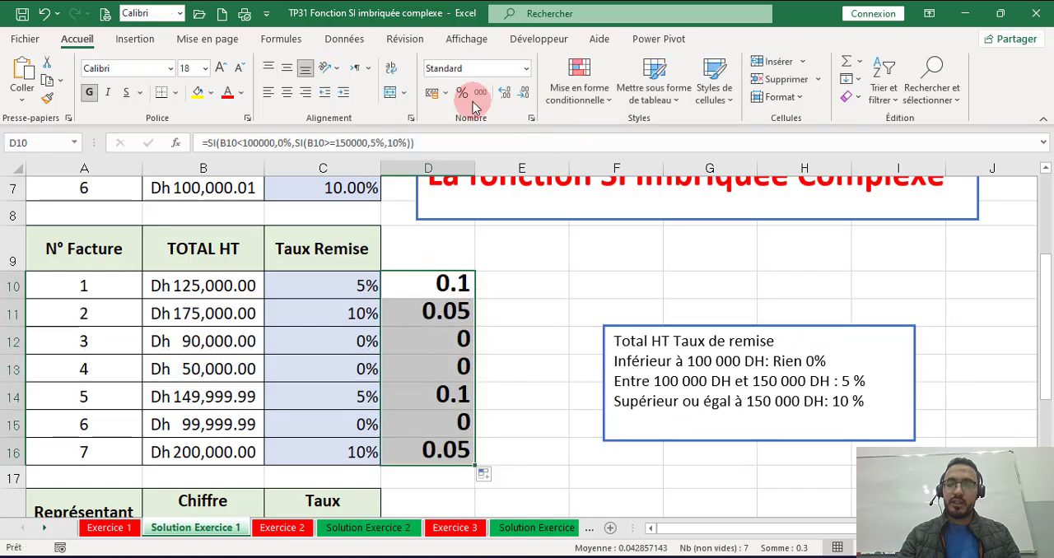
click(545, 276)
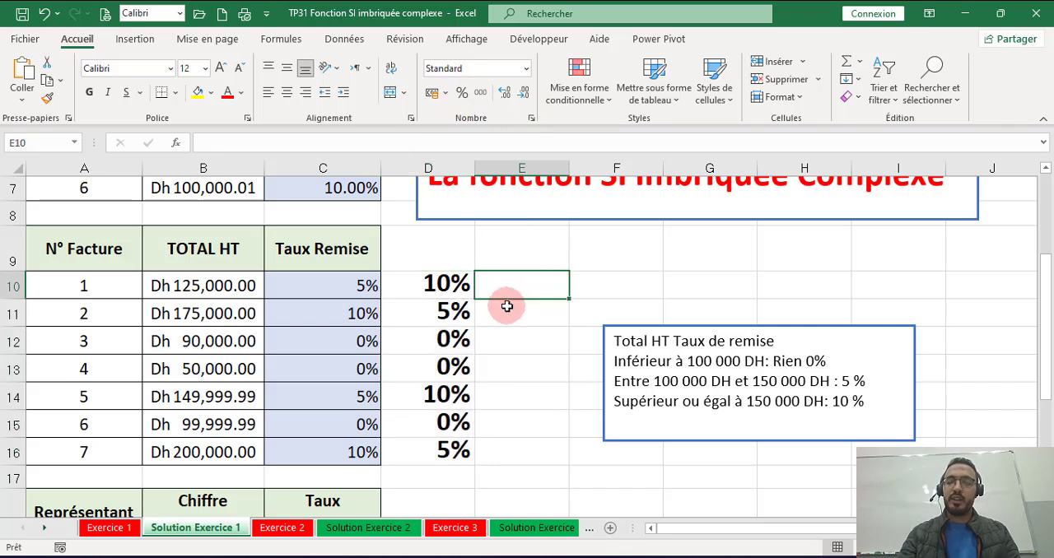
Step: Move the tiered discount rules text box beside rows 13 to 16, starting in column E, and compare the formulas in C10 and D10
click(635, 328)
drag(637, 326, 546, 345)
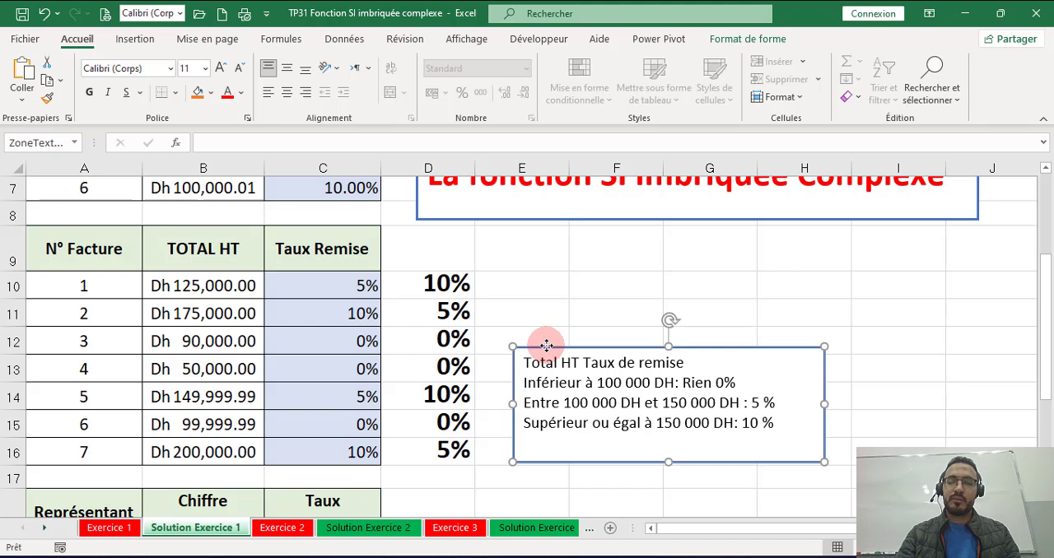
click(285, 287)
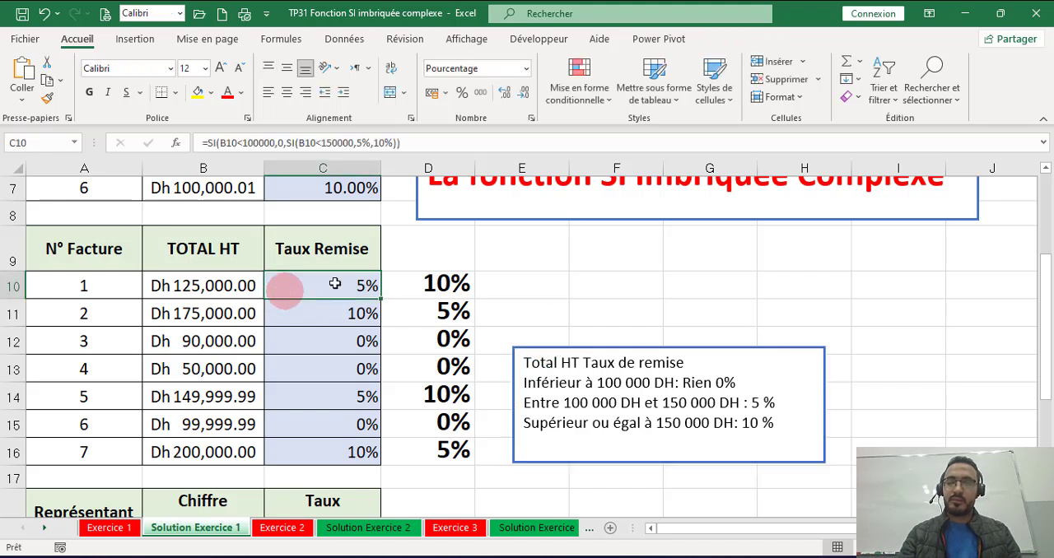
click(447, 281)
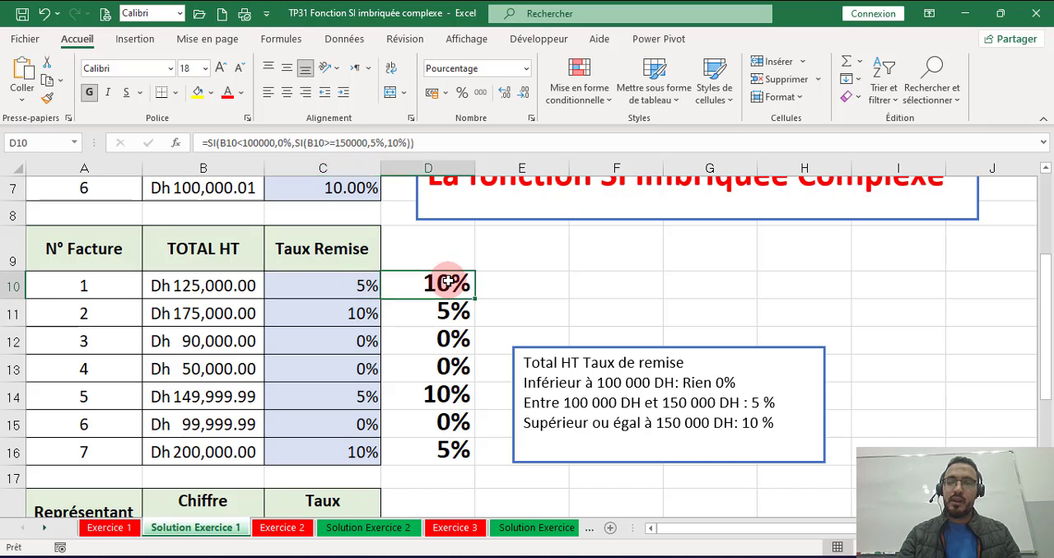
Step: Correct the nested test in D10's formula to B10<150000
double_click(446, 281)
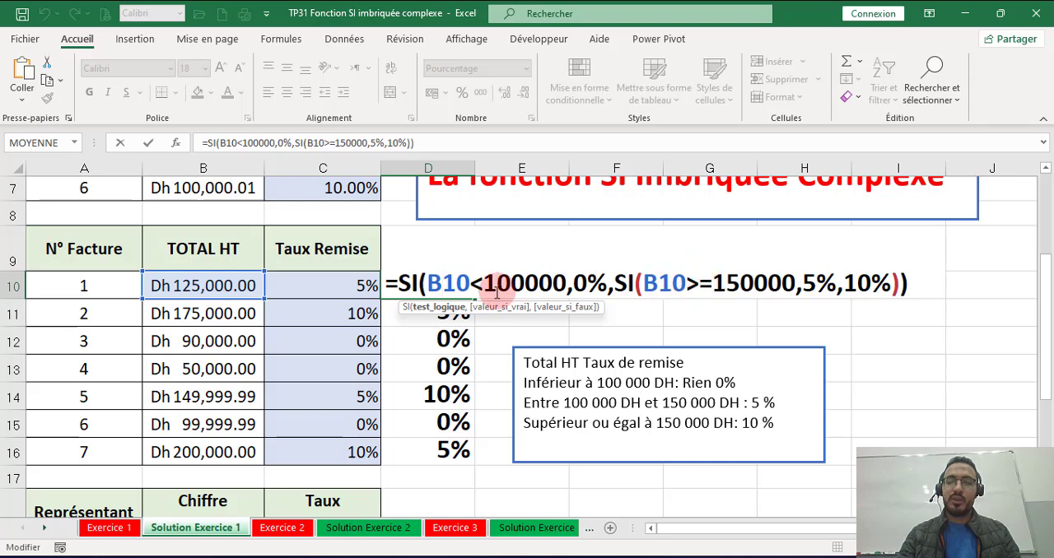
click(688, 284)
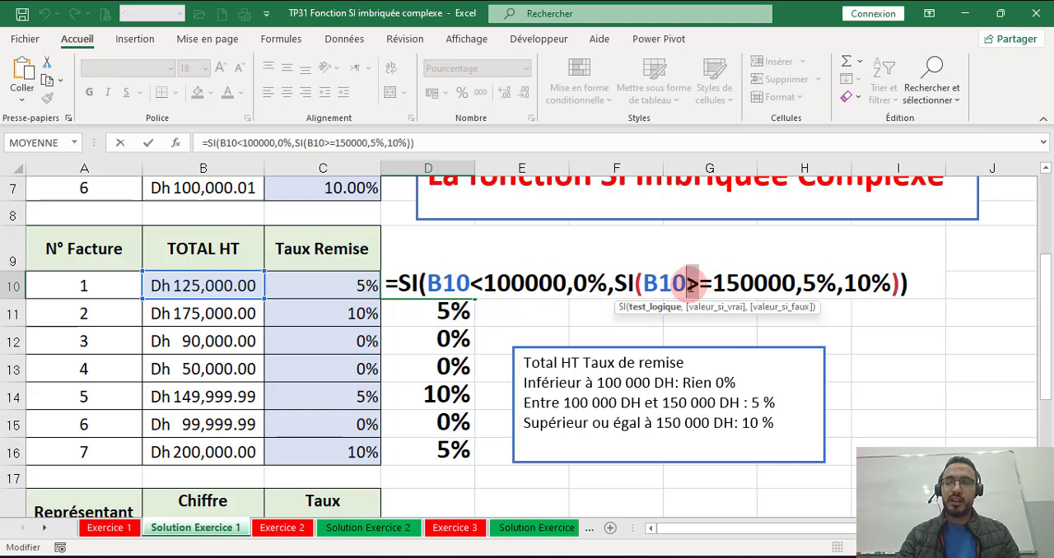
text(<)
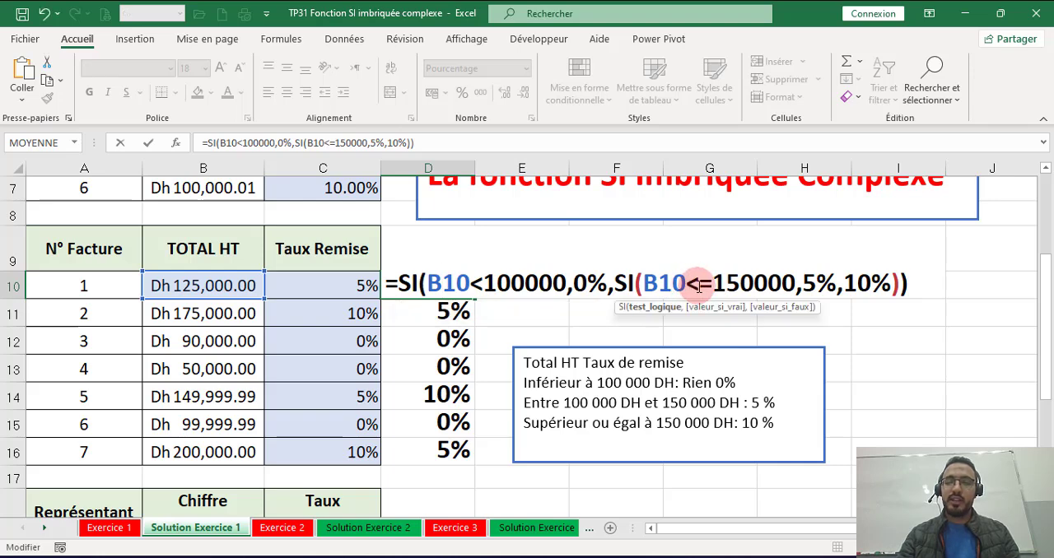
drag(704, 285, 712, 286)
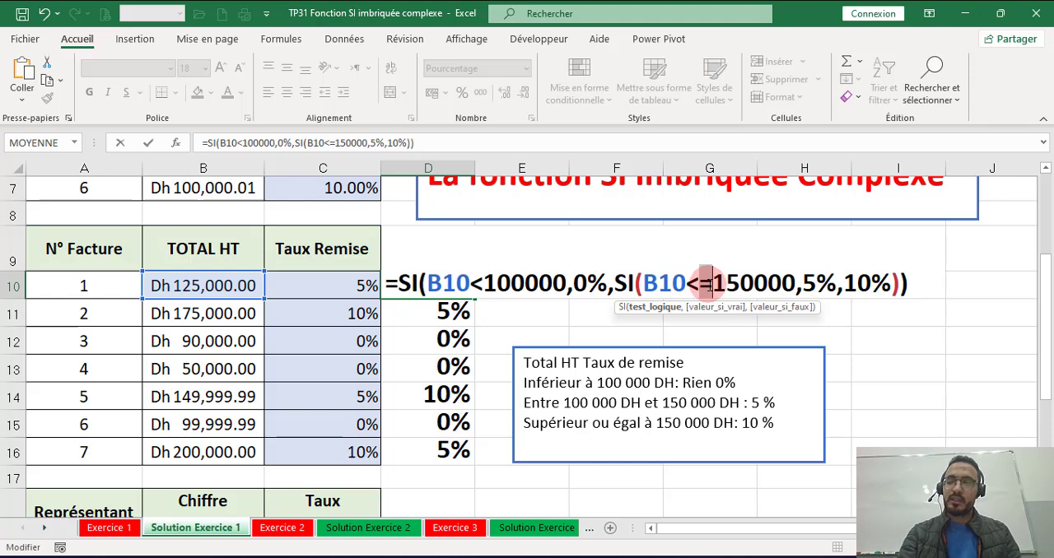
key(Delete)
key(Return)
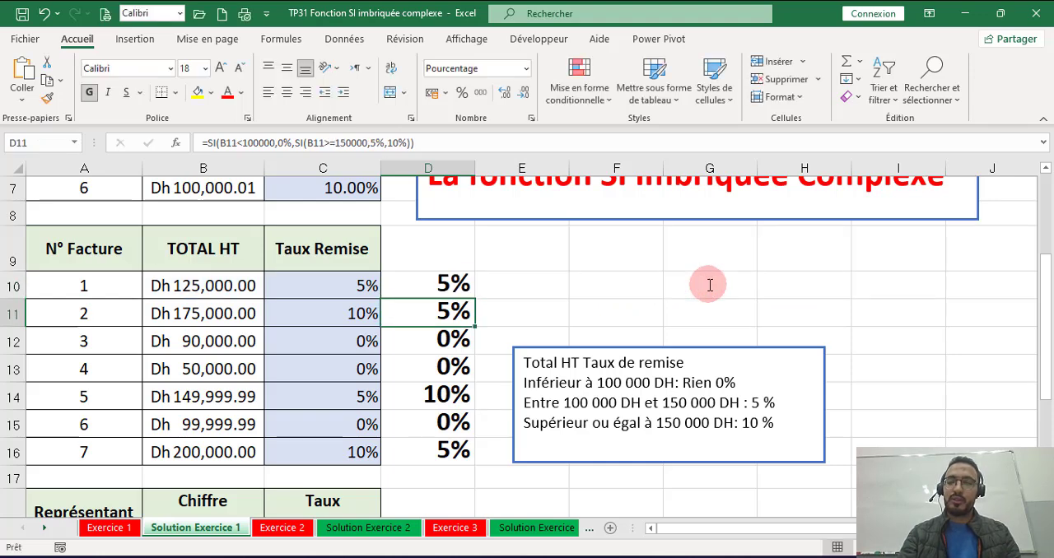
Step: Fill the corrected D10 formula down through D16, and look over the invoice and representative tables
click(467, 282)
double_click(475, 297)
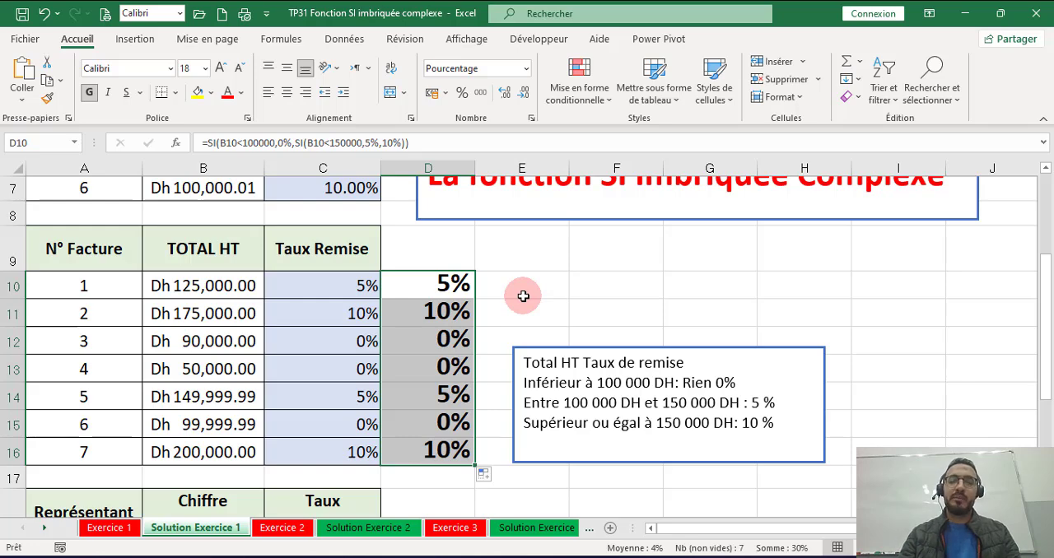
scroll(522, 294, down, 3)
scroll(425, 328, up, 3)
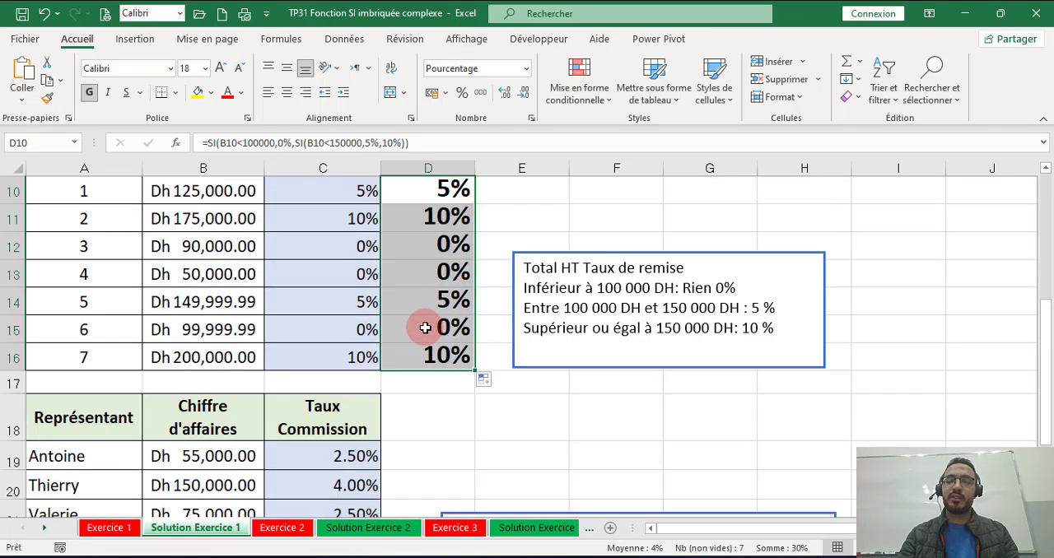
Step: Review the two tests in D10's nested SI formula against the discount rules, leaving the formula as it is
double_click(451, 284)
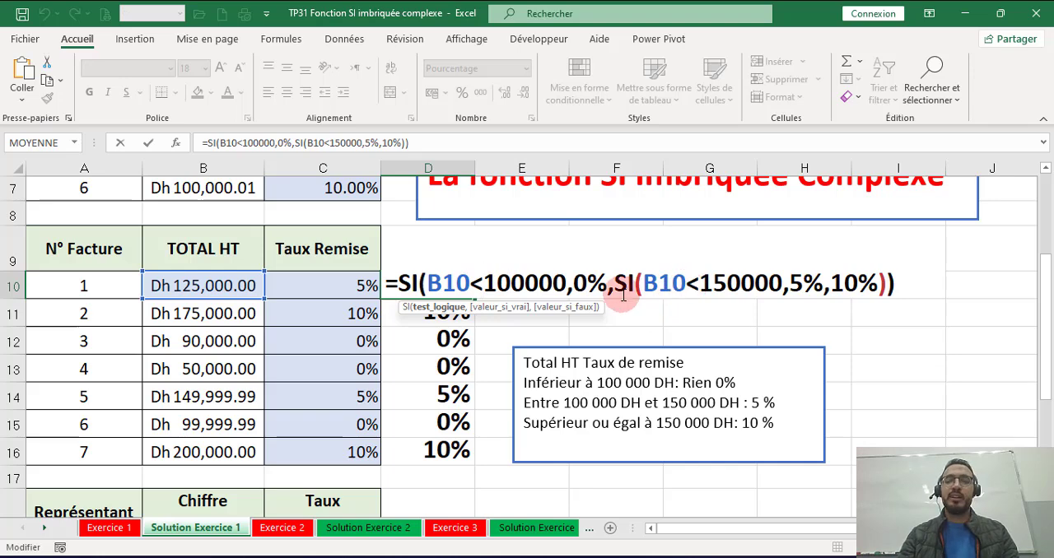
click(498, 288)
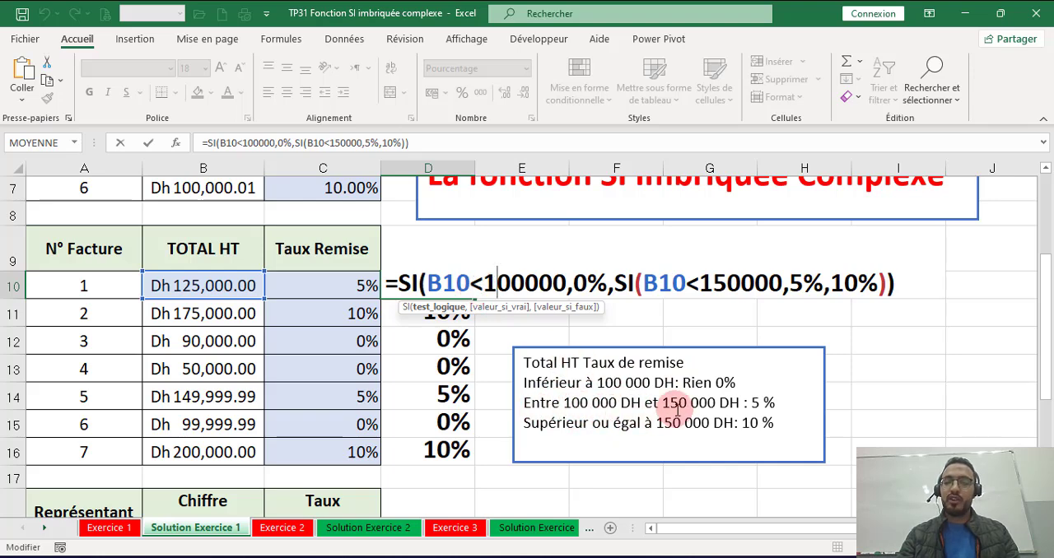
click(714, 285)
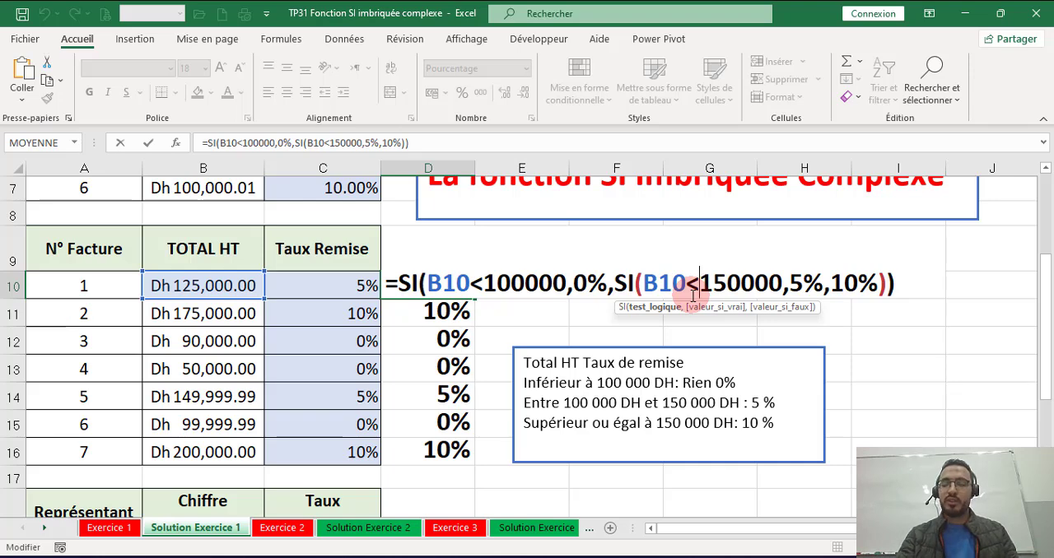
key(Return)
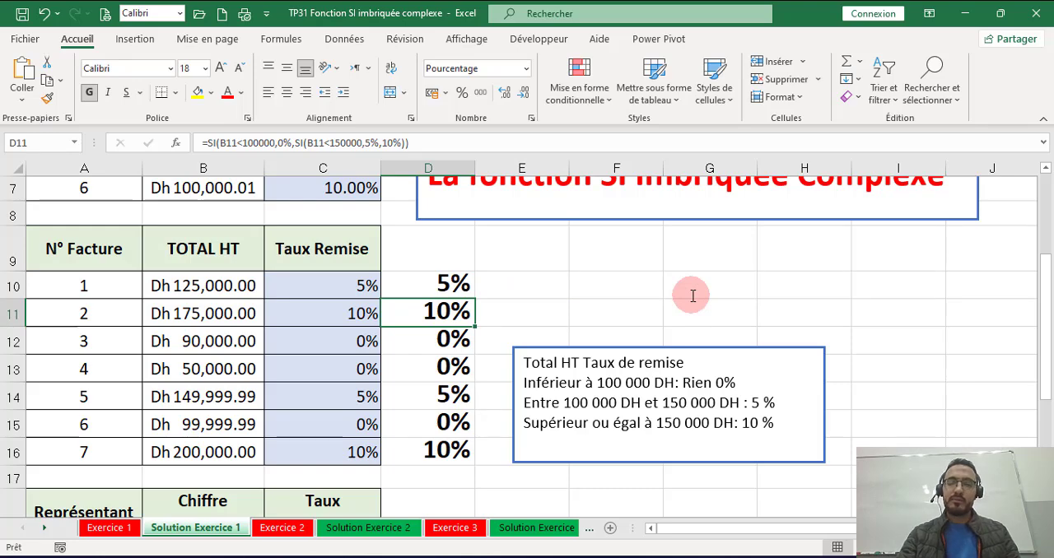
Step: Examine the commission rate rules beside the representatives table and the three-level nested SI formula in C19
scroll(687, 304, down, 3)
scroll(683, 304, down, 2)
scroll(687, 301, up, 2)
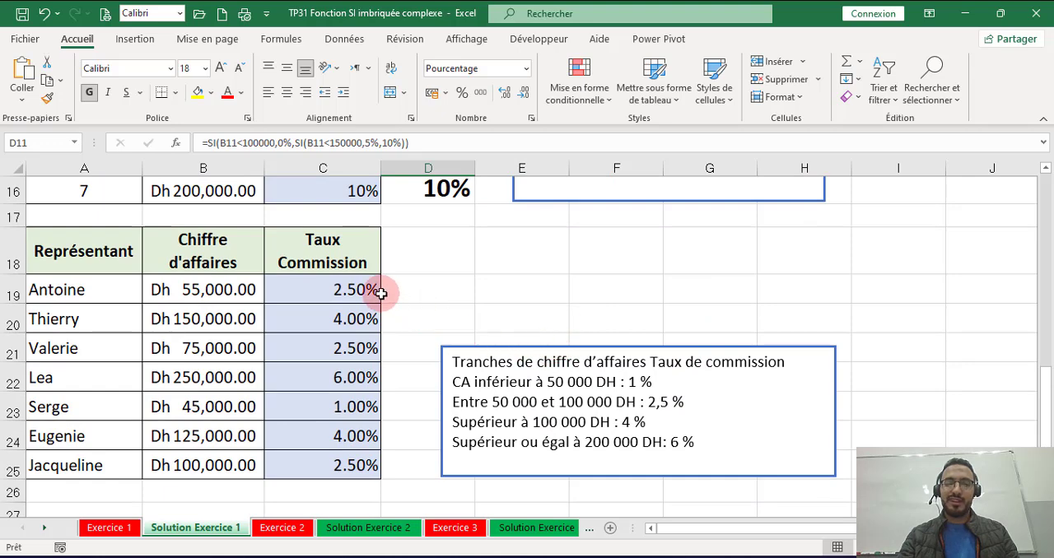
click(504, 347)
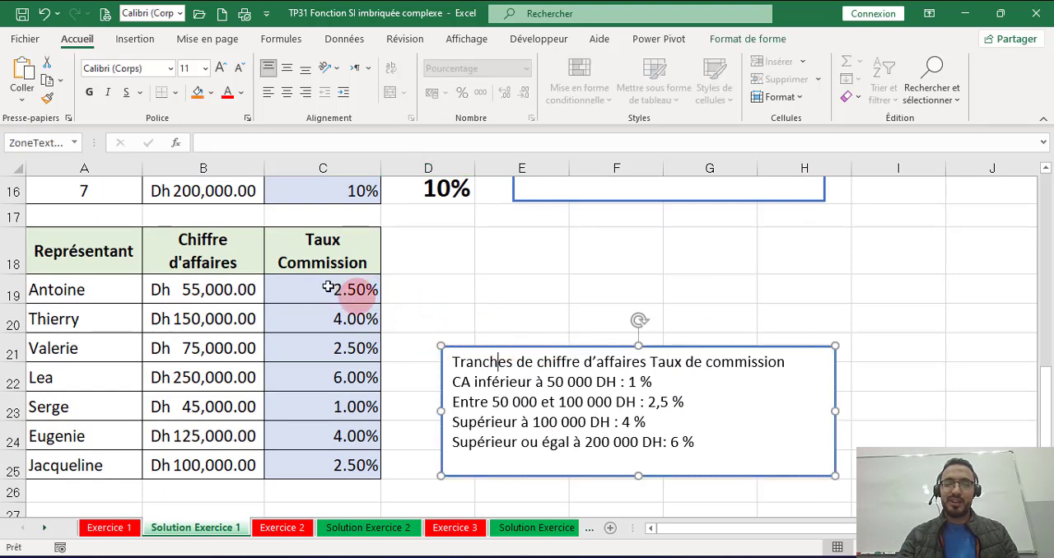
click(340, 290)
double_click(344, 290)
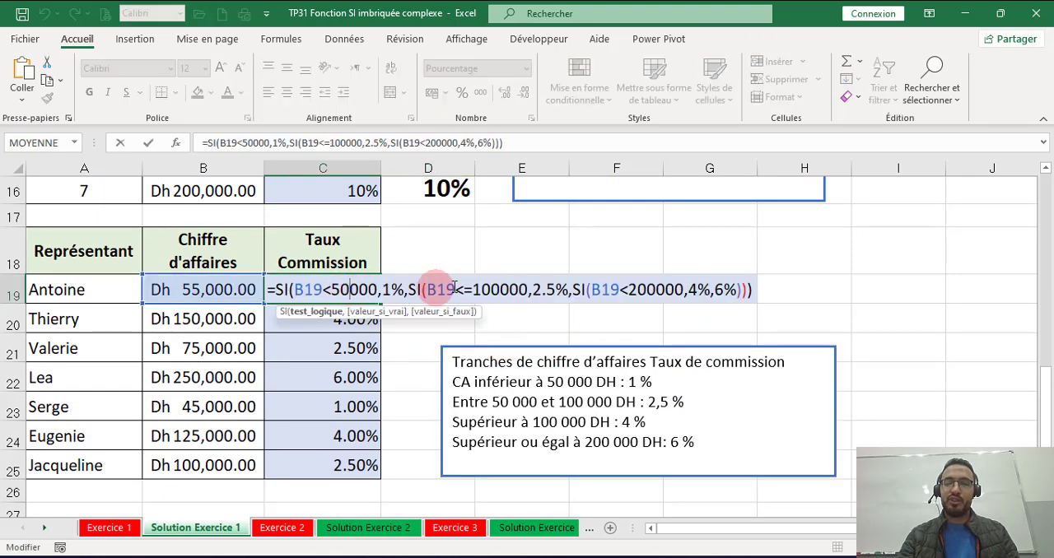
click(755, 289)
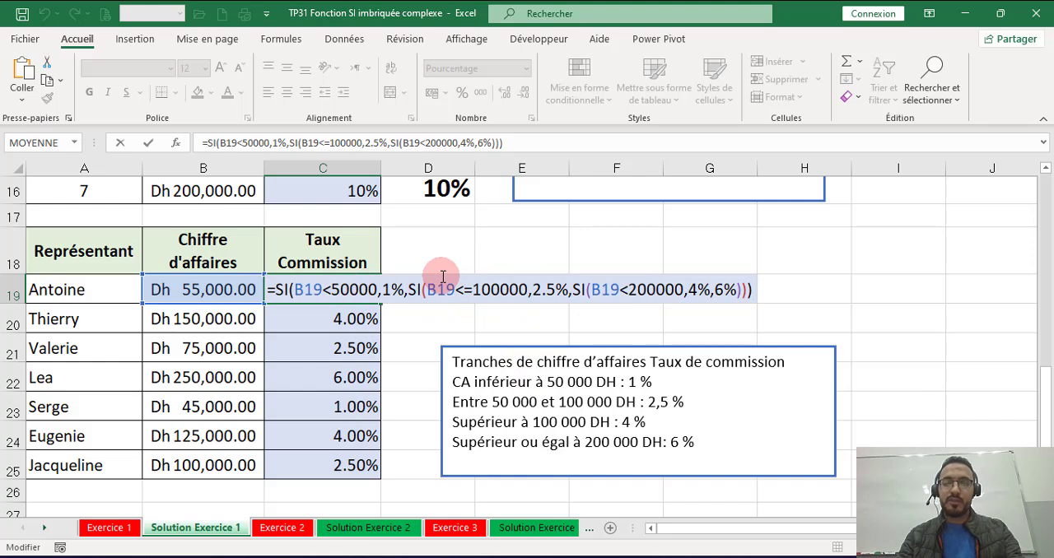
key(ctrl+Return)
Step: Make D19 bold at size 16 and begin its SI formula with the test B19<50000 returning 1%
click(416, 286)
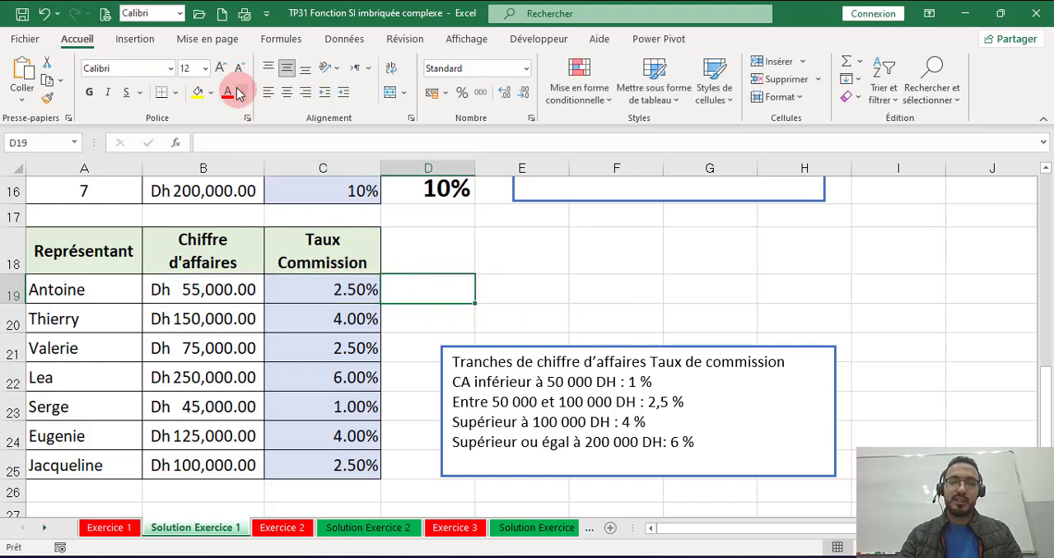
click(221, 71)
click(221, 71)
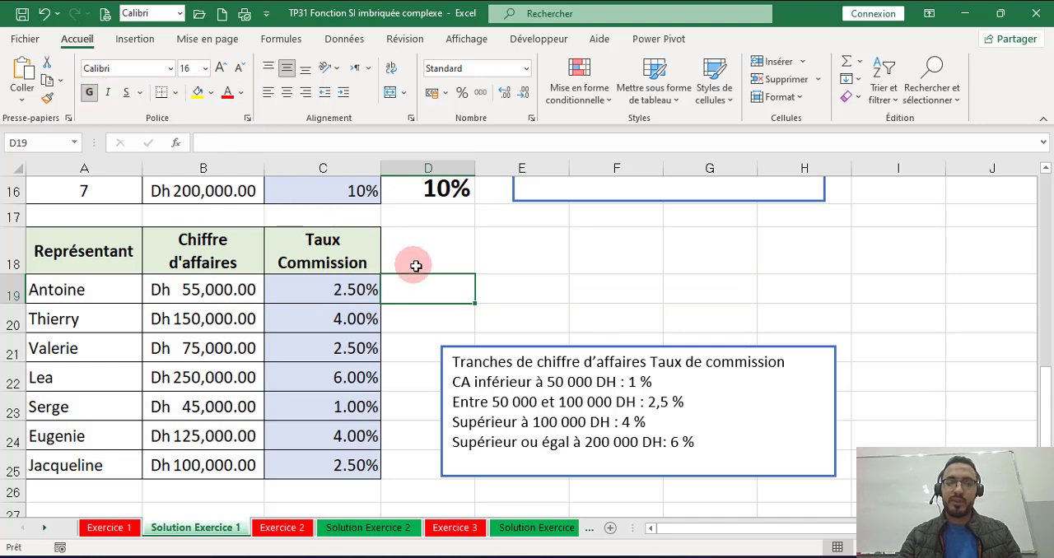
text(=si)
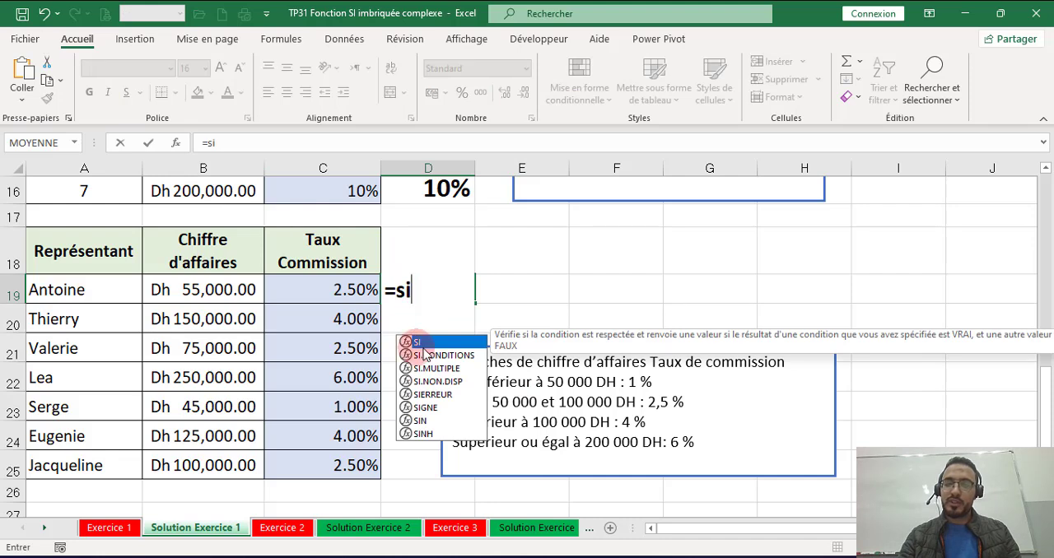
double_click(425, 350)
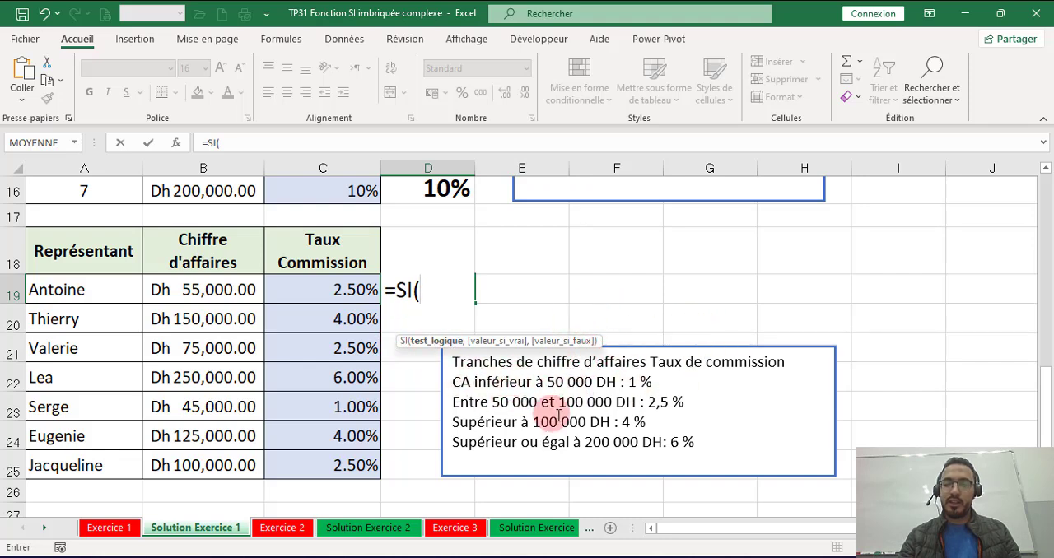
click(235, 286)
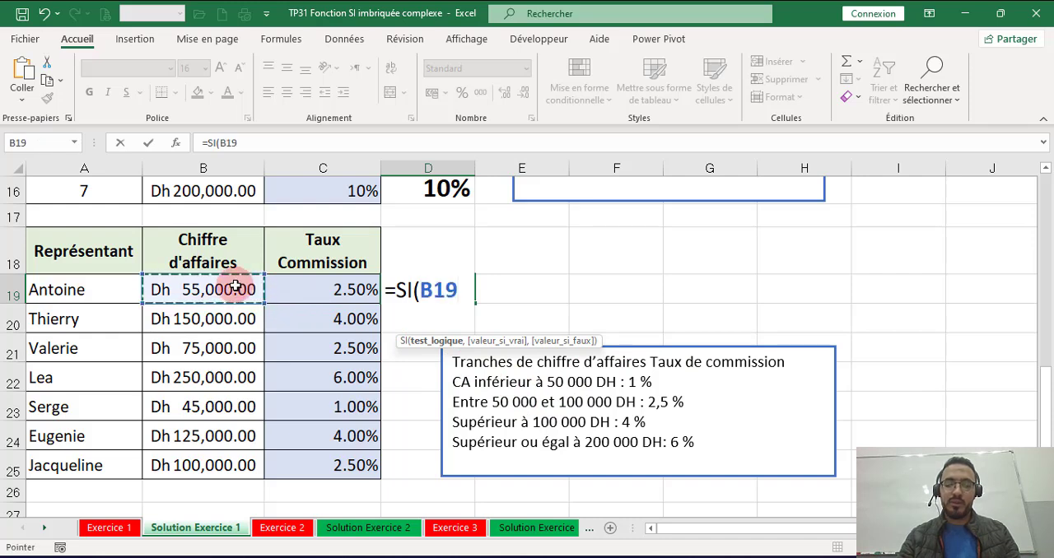
text(<)
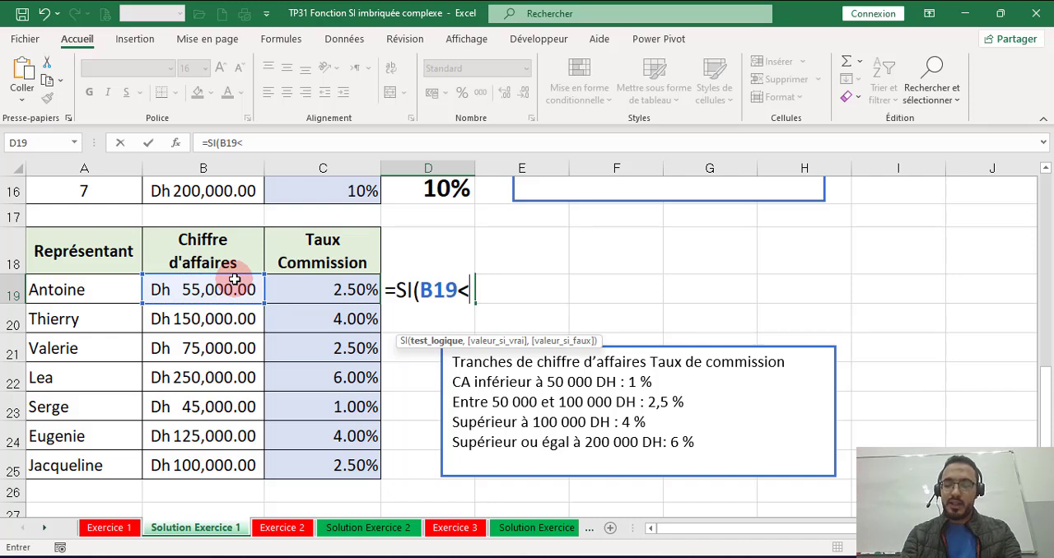
text(50000,1%)
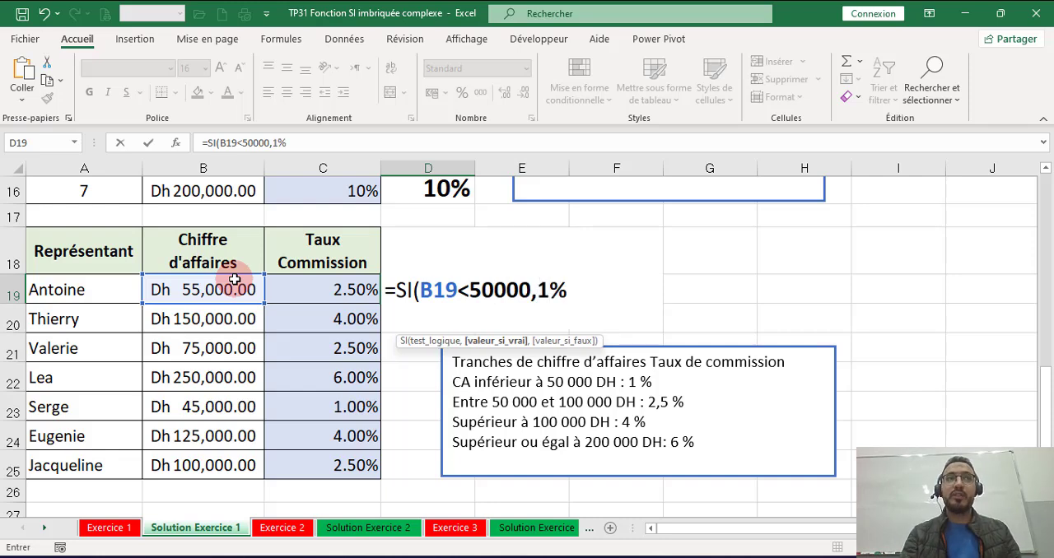
text(,si)
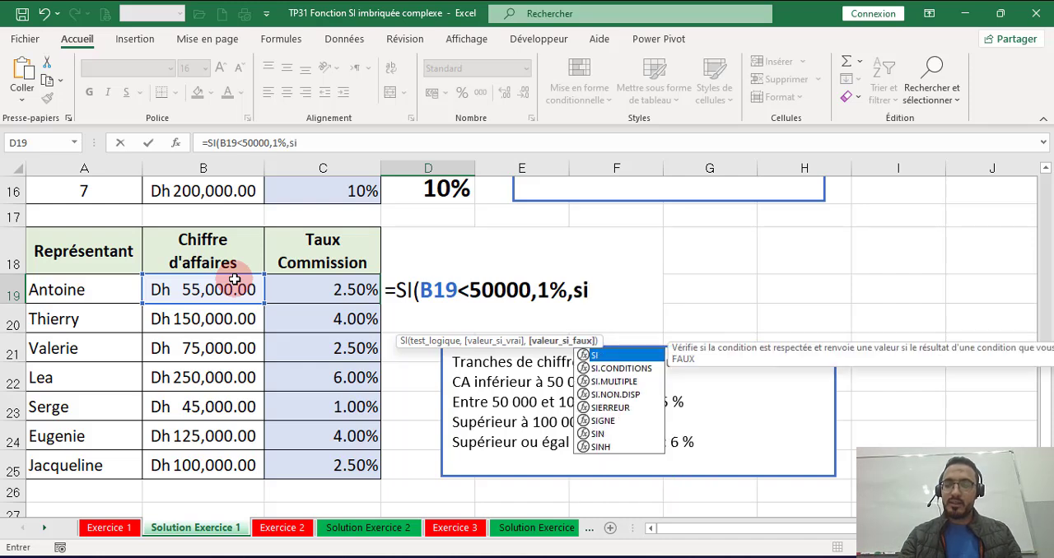
Step: Nest a second SI in D19's formula that tests B19<100000 and returns 2.5%
double_click(595, 355)
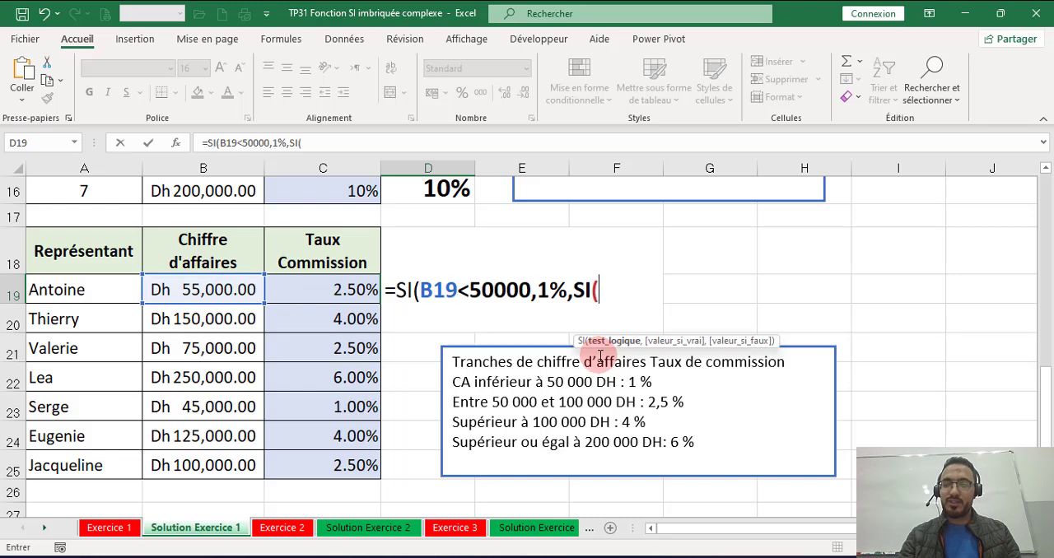
click(224, 290)
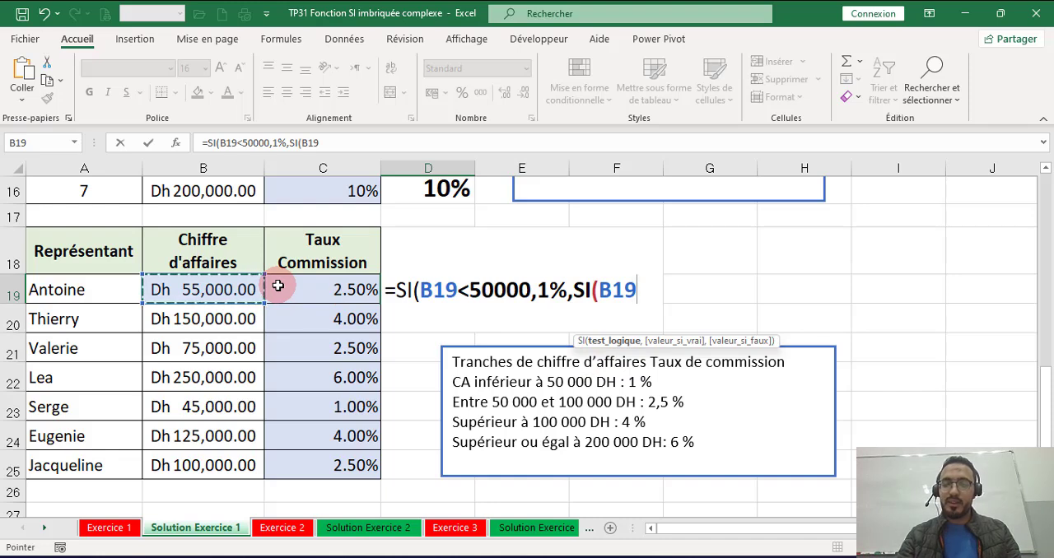
text(<)
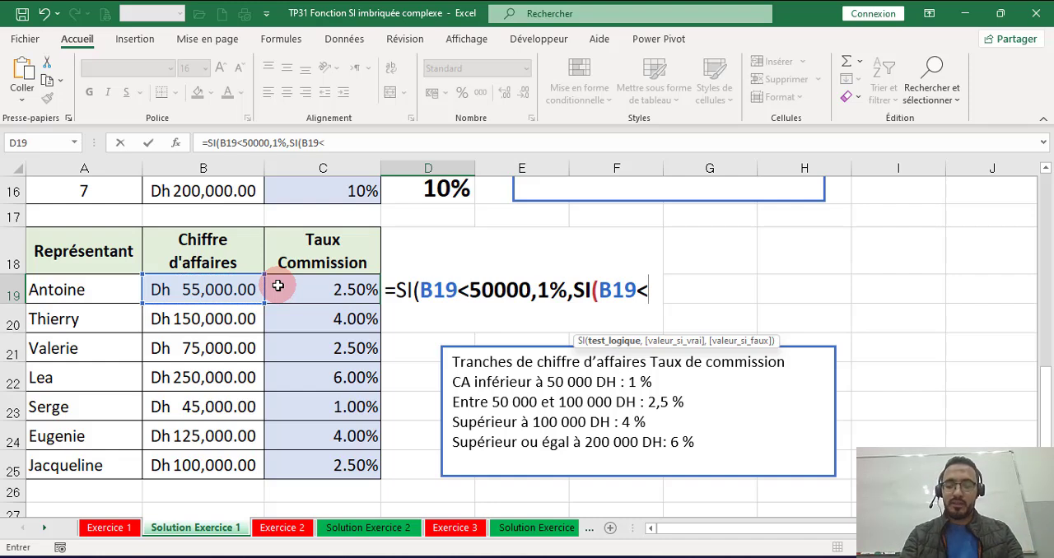
text(100)
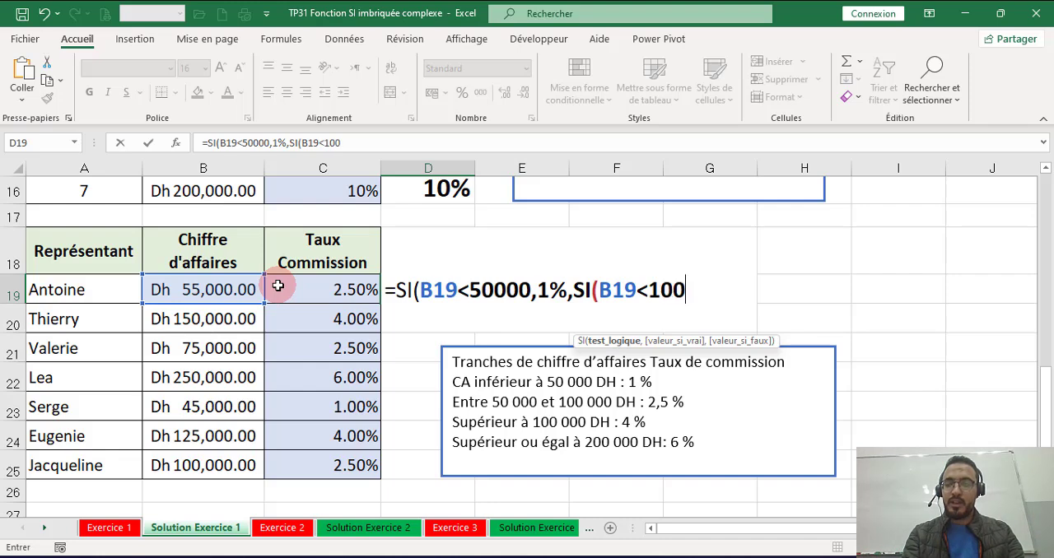
text(000)
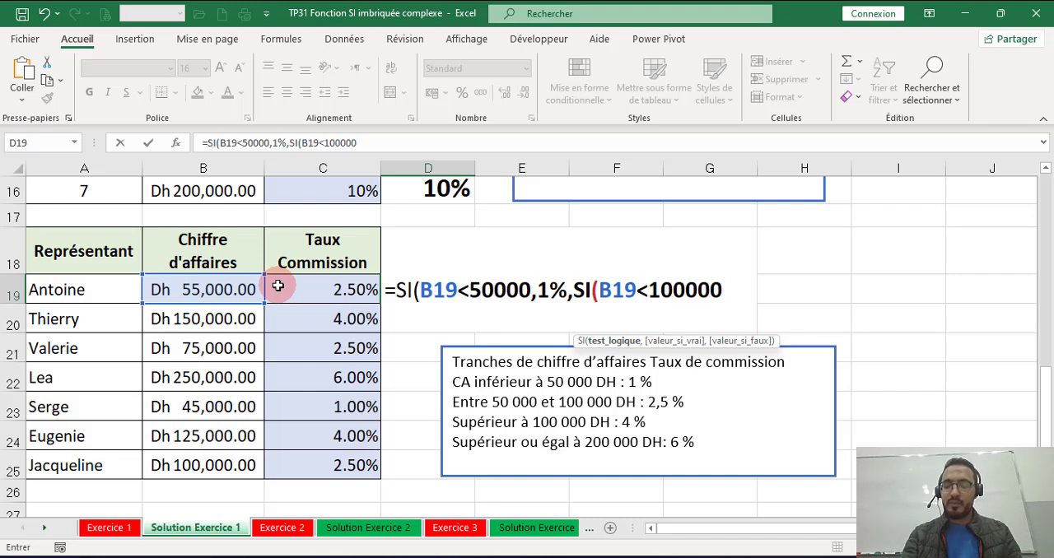
text(,)
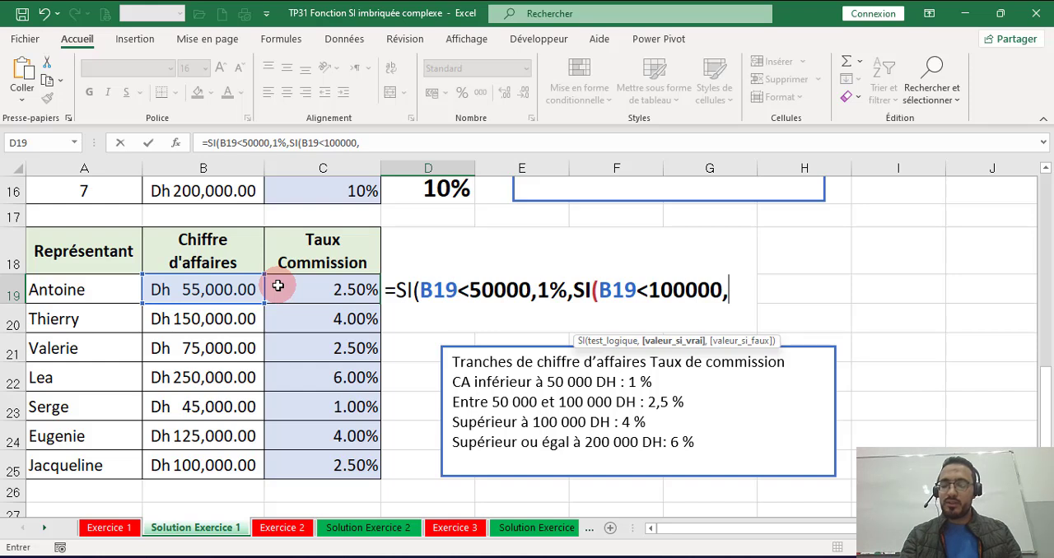
text(2)
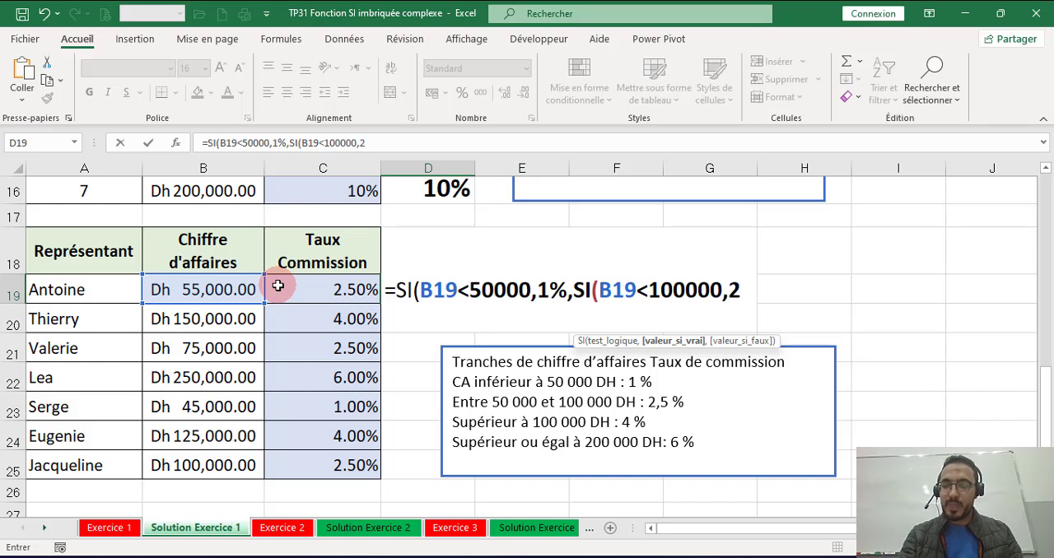
text(.5%,)
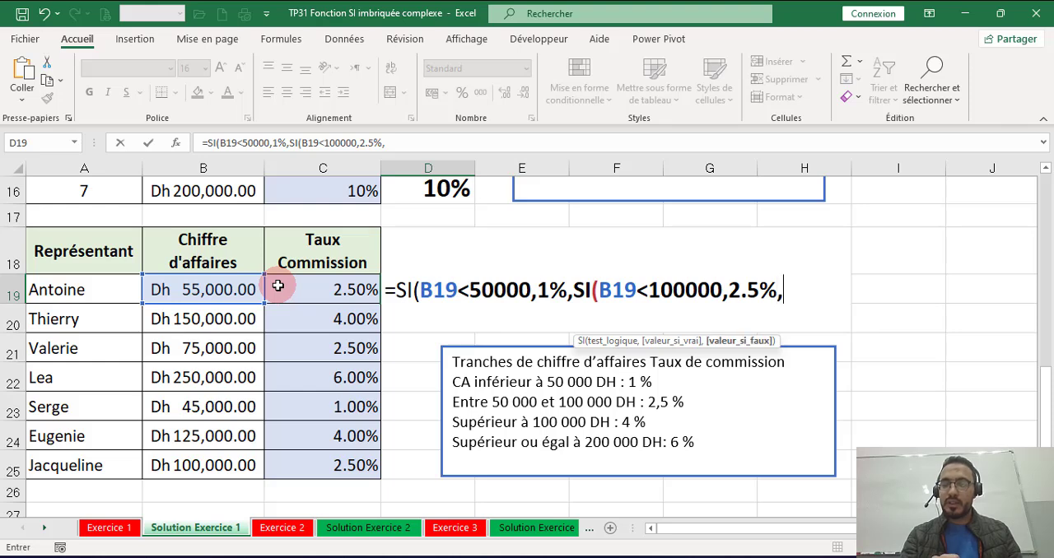
text(si)
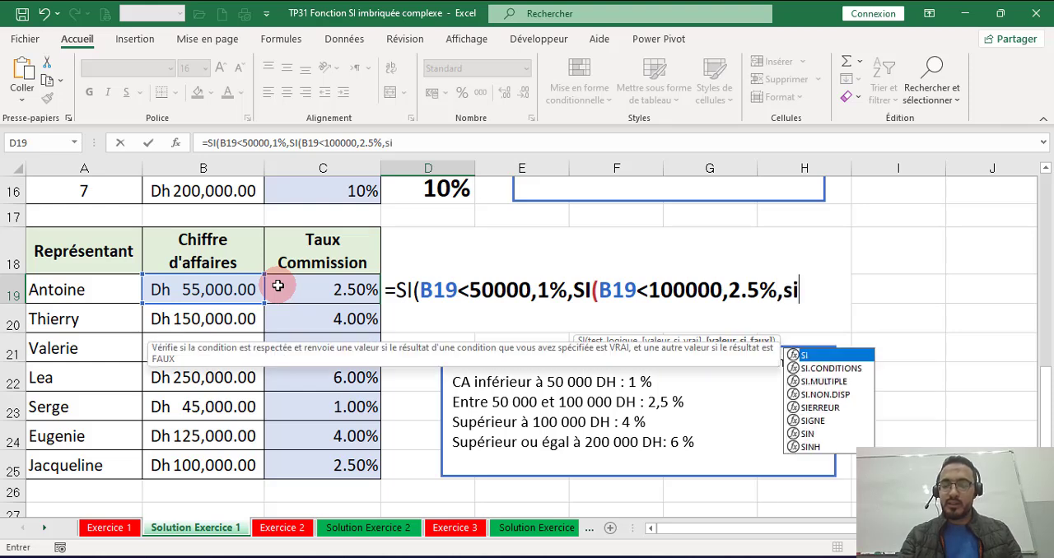
text(()
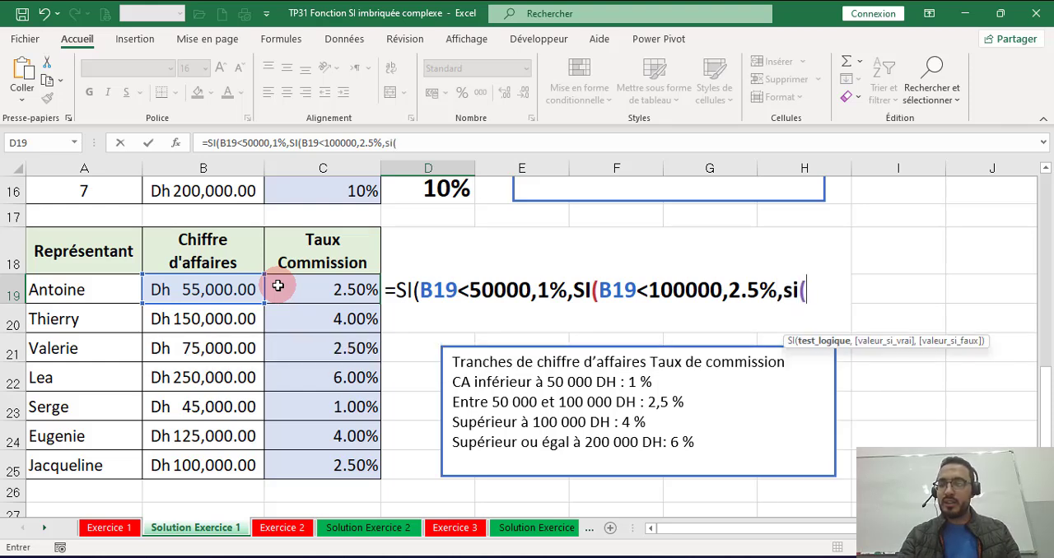
Step: Nest a third SI in D19's formula that tests B19<200000
click(188, 289)
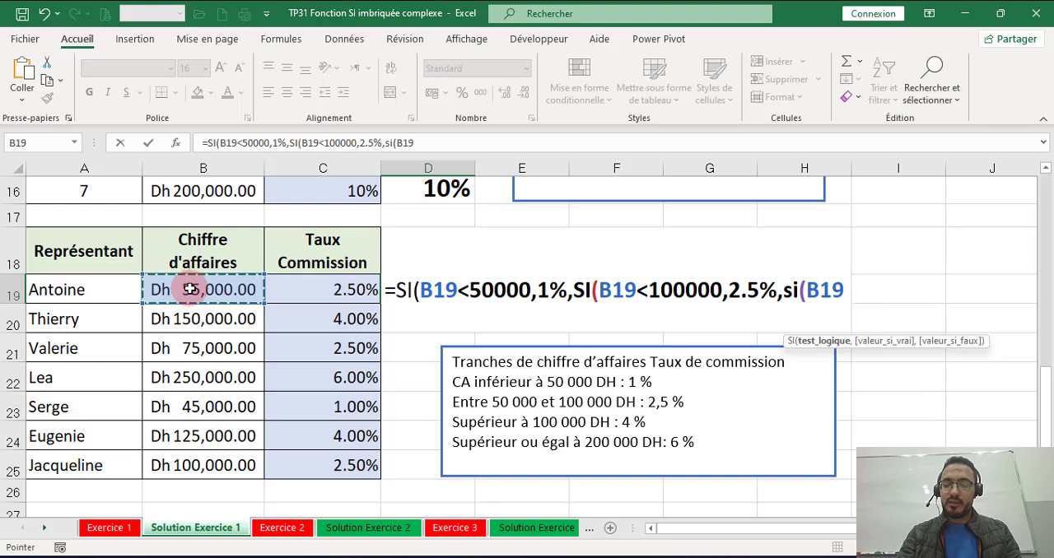
text(>)
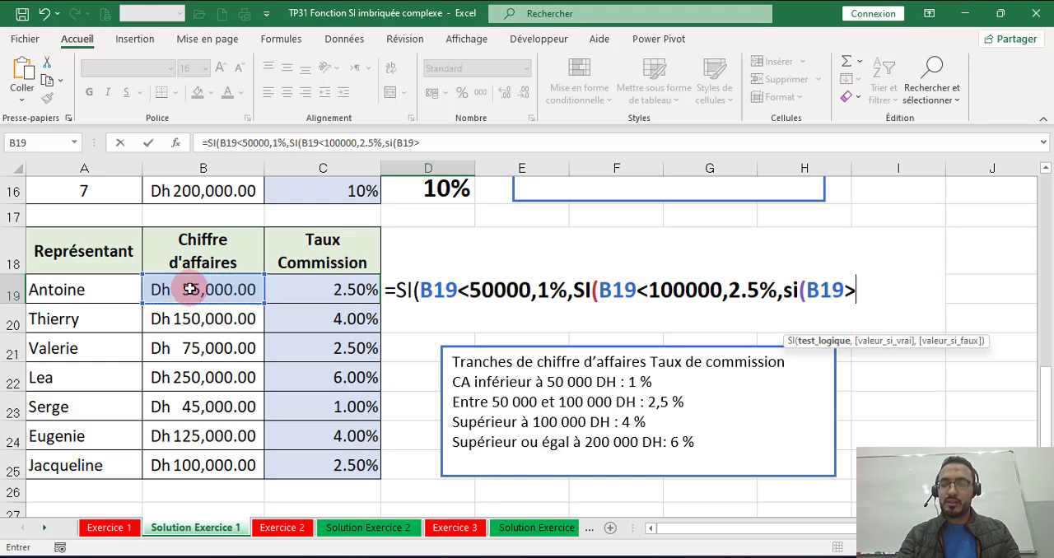
text(<)
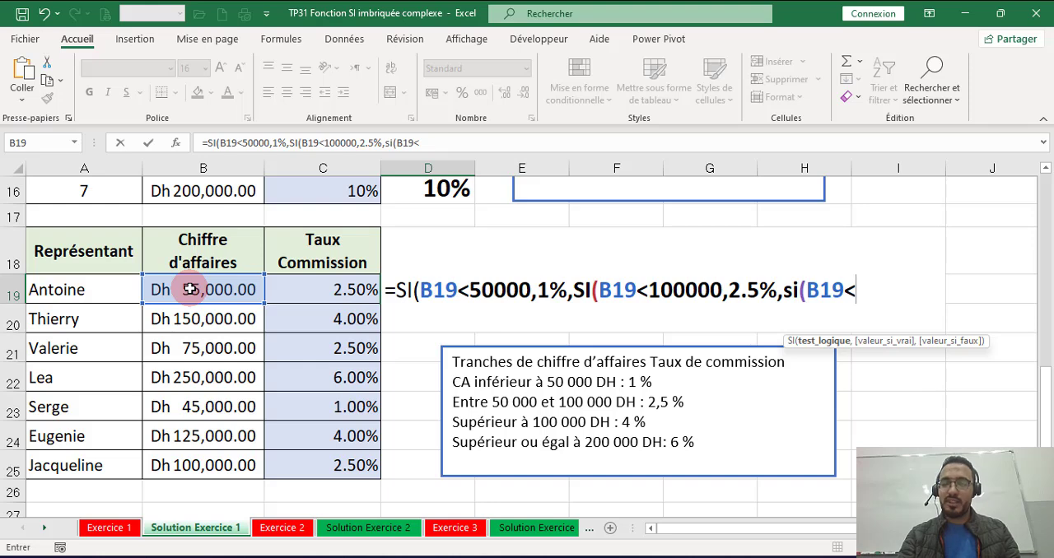
text(2)
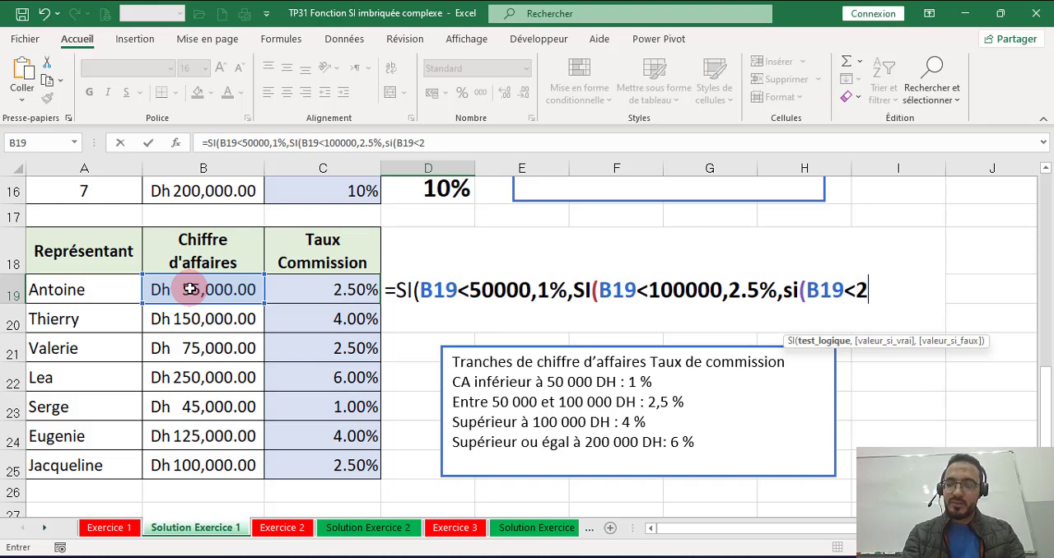
text(000)
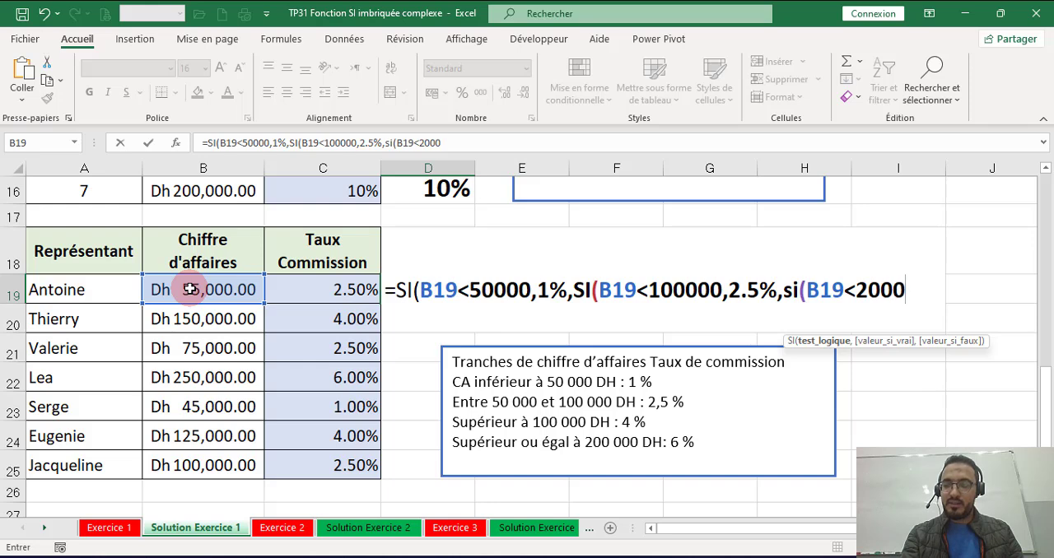
text(0)
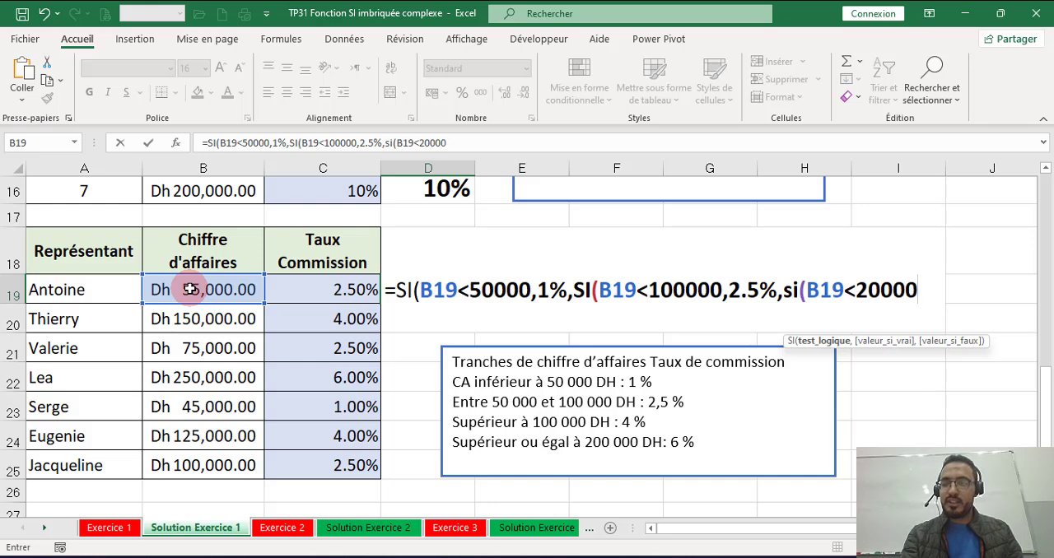
text(0)
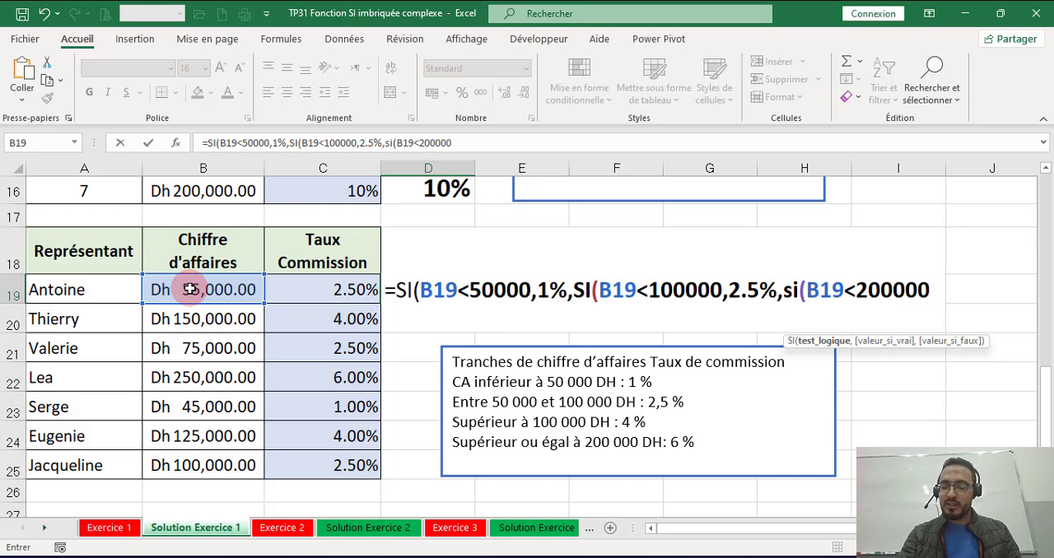
text(,)
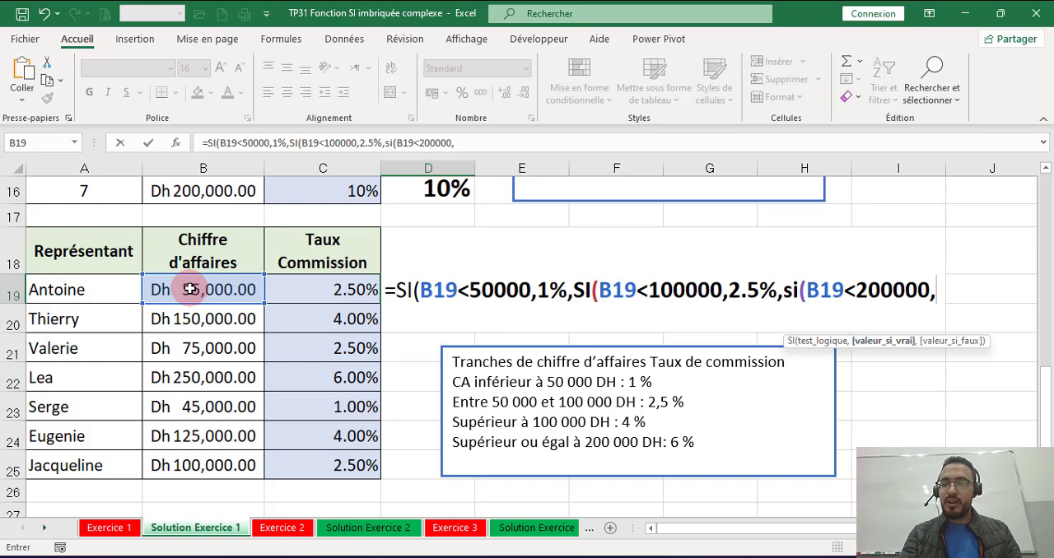
text(4%,6%)
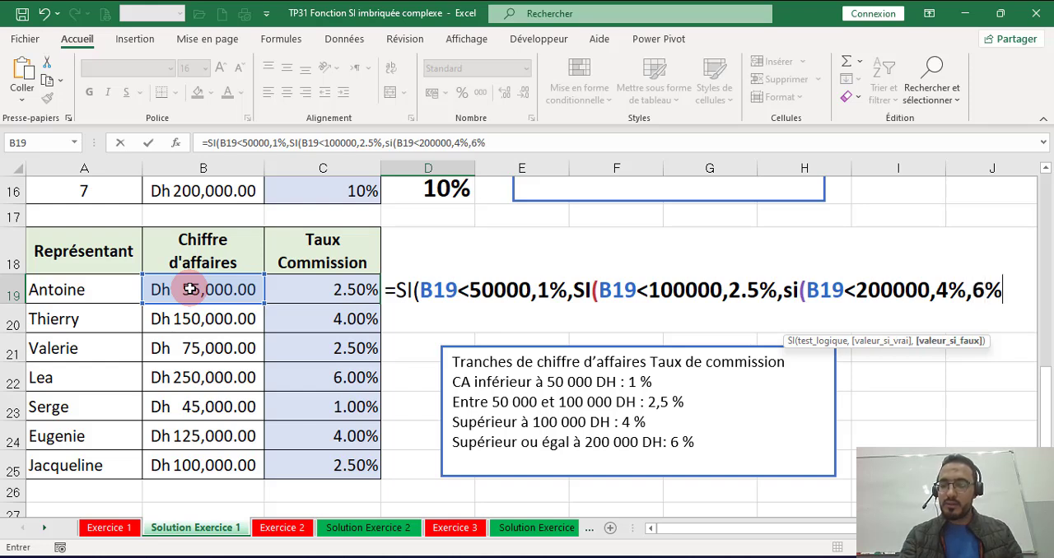
text())
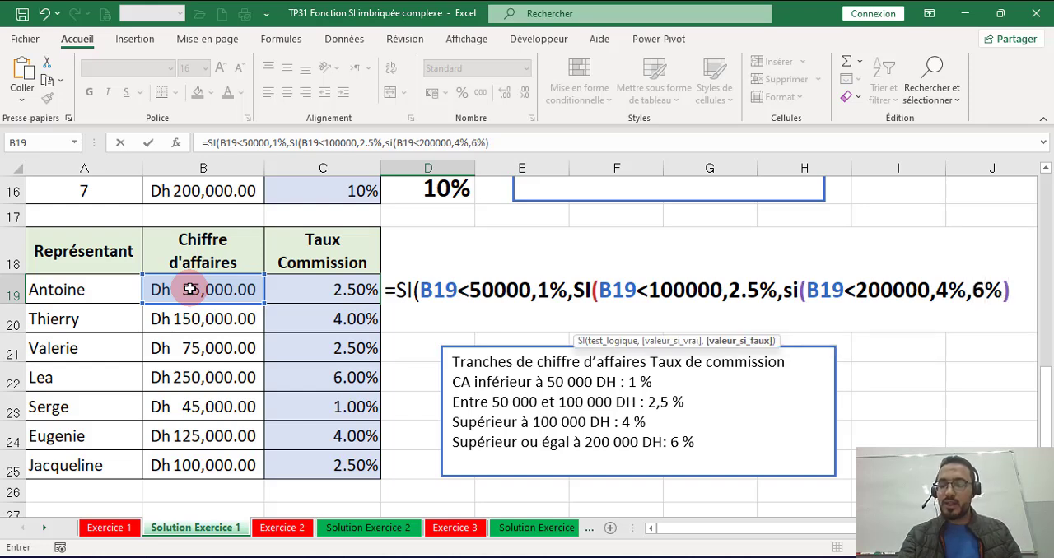
text())
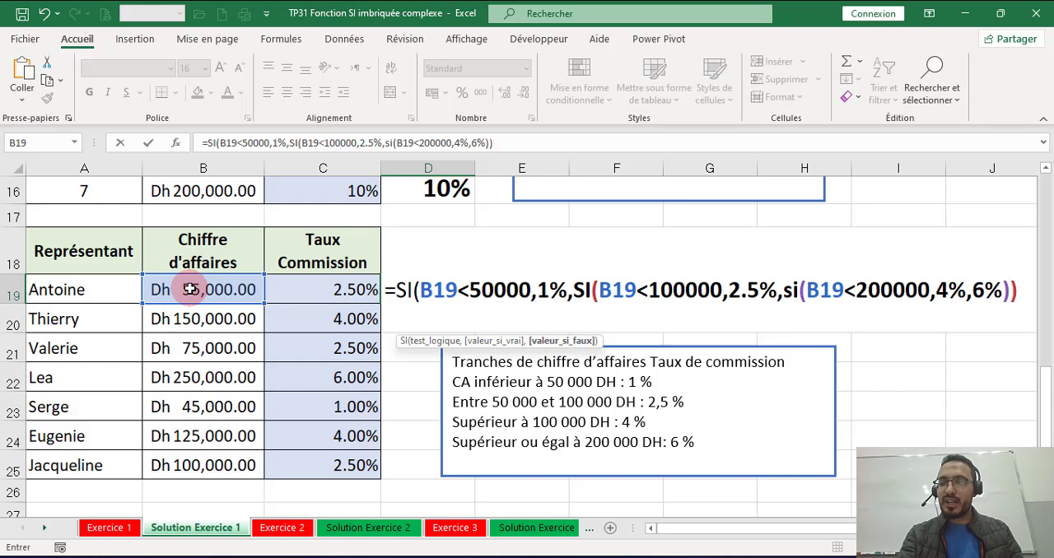
text())
Step: Complete D19's formula so the third SI returns 4% if true and 6% otherwise, closing all three SI functions
key(BackSpace)
key(BackSpace)
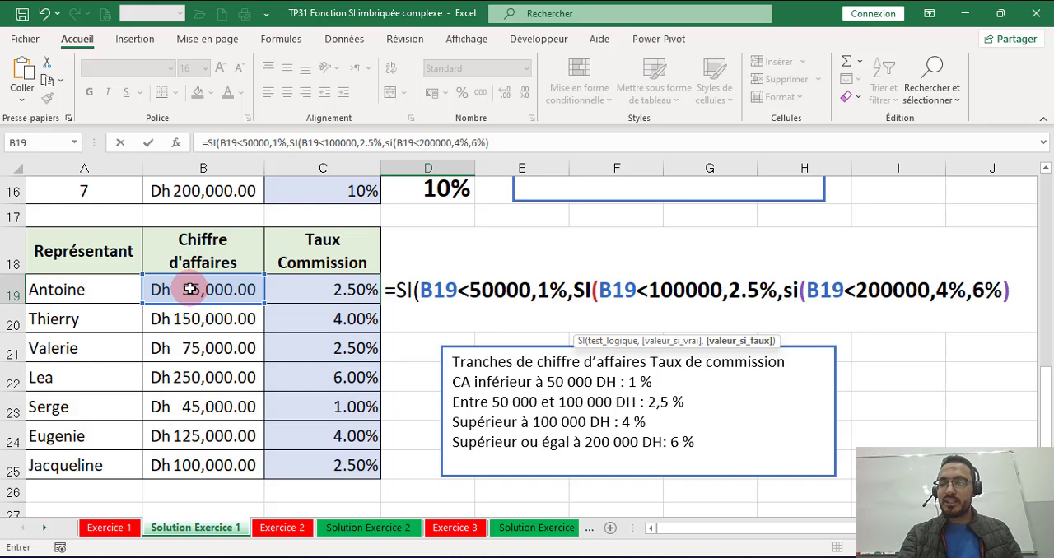
text()))
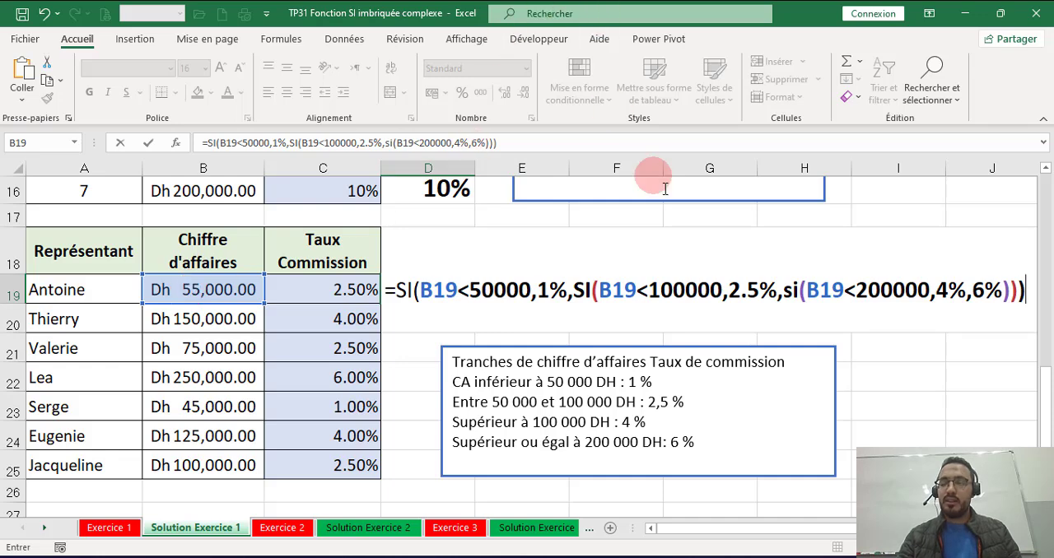
key(Return)
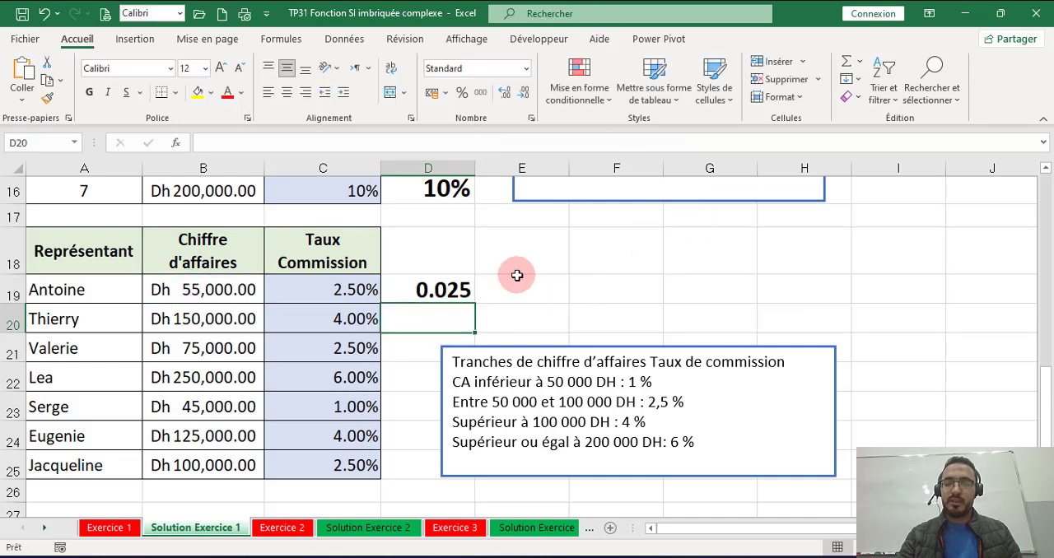
Step: Format D19 as a percentage and move the commission rules text box further away from column D
click(447, 289)
click(462, 93)
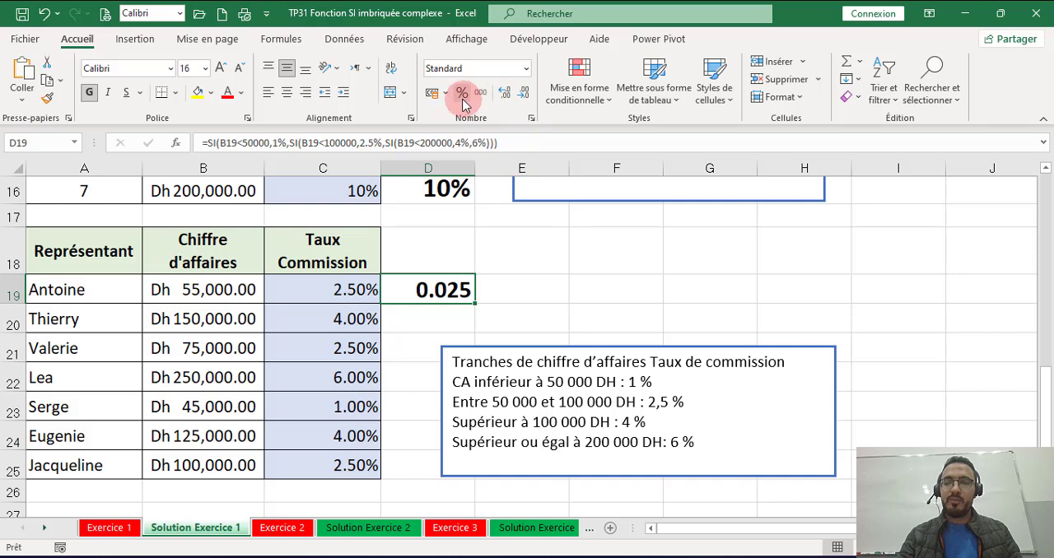
click(594, 347)
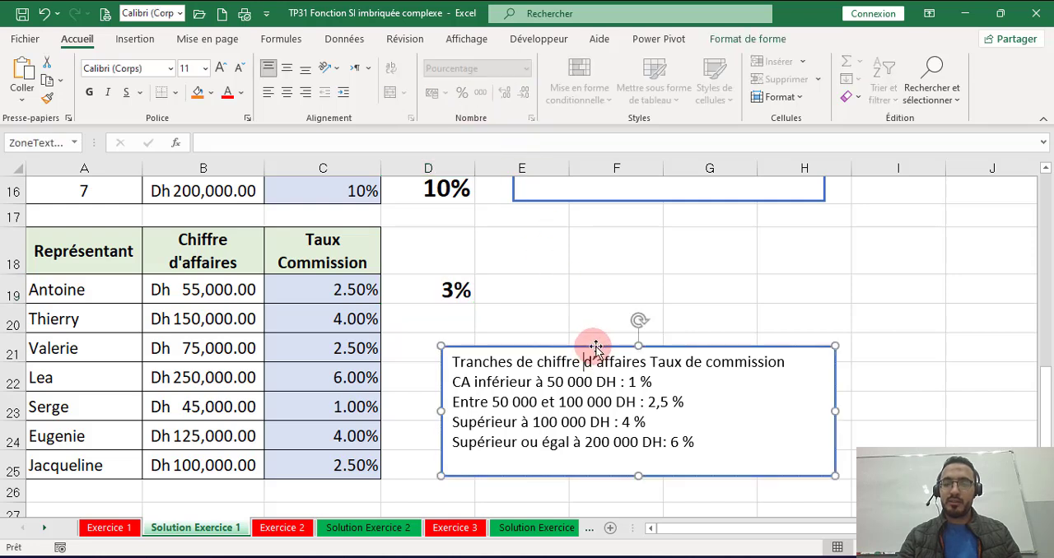
drag(600, 346, 745, 343)
Step: Show D19's rate with two decimals and fill its formula down to D25
click(439, 290)
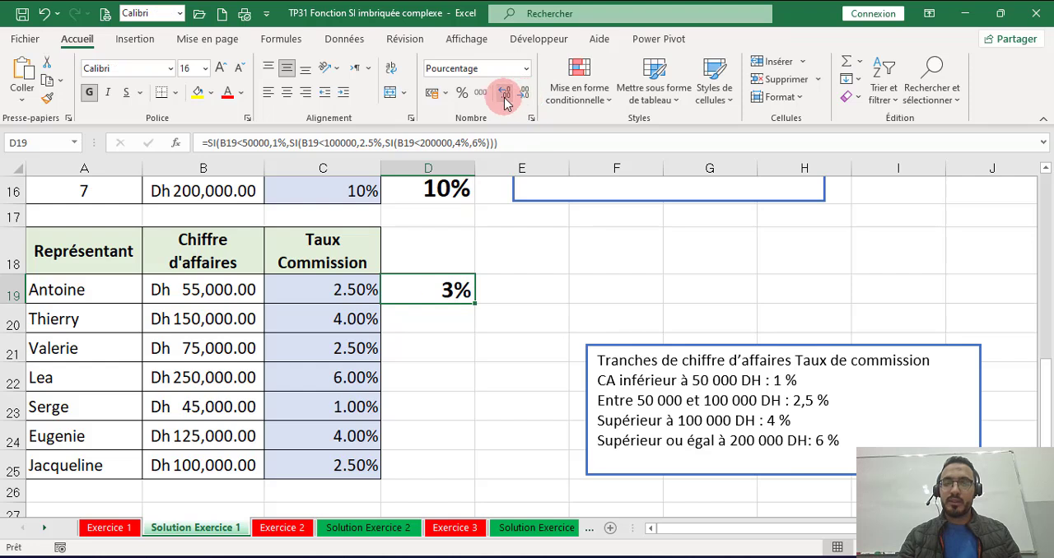
click(504, 93)
click(505, 94)
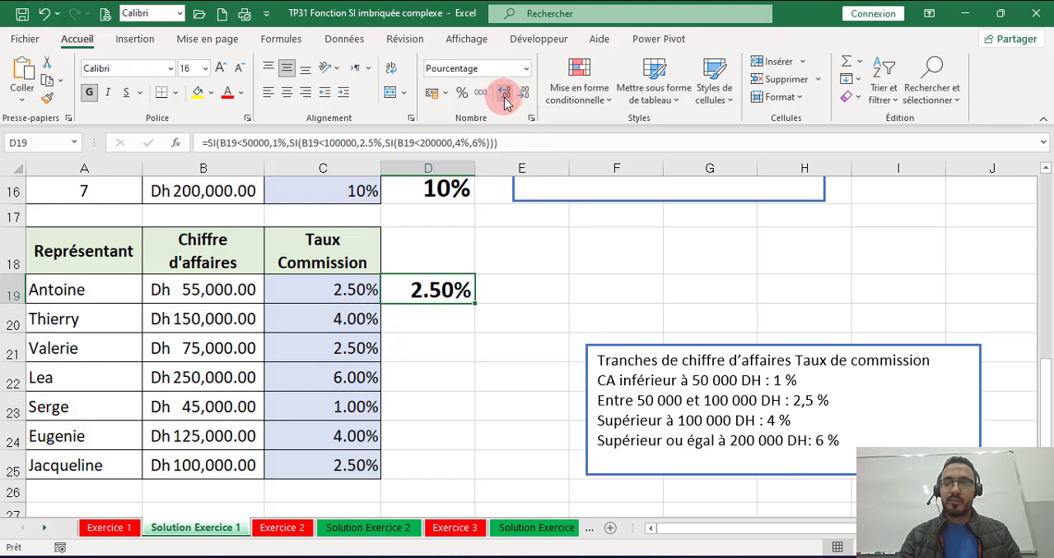
double_click(475, 304)
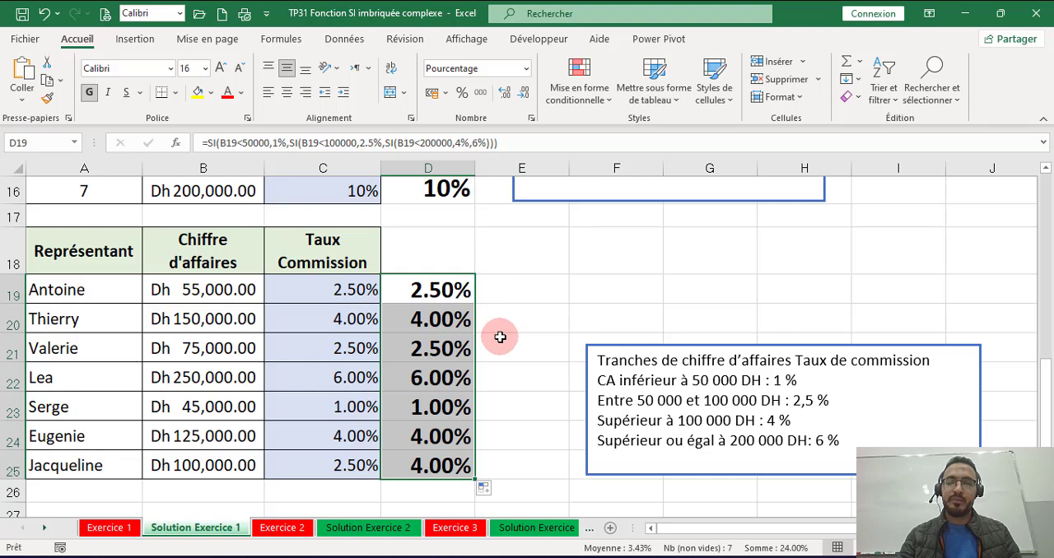
Step: Review the three nested SI tests in D19 against the commission rules, leaving the formula as it is
click(459, 297)
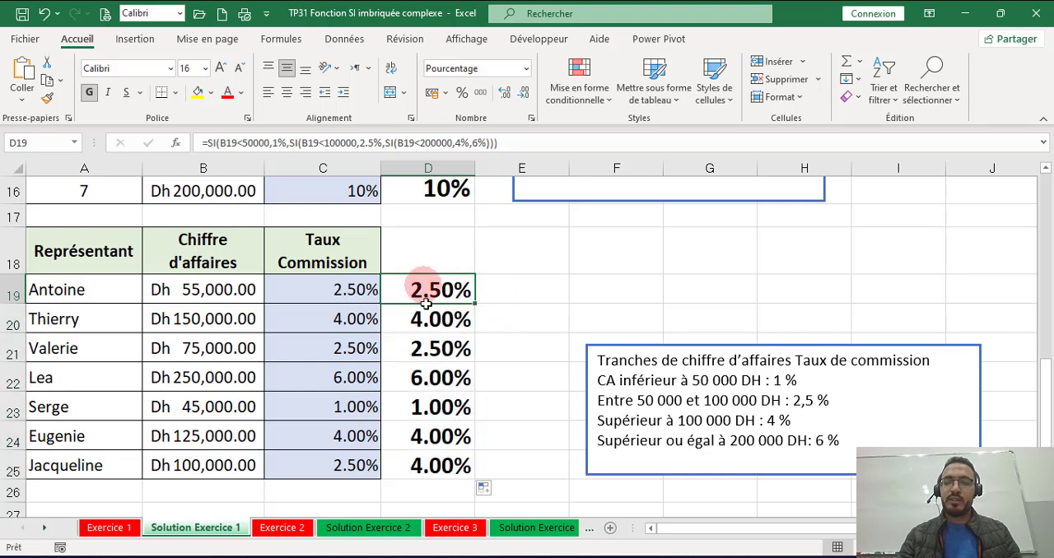
double_click(451, 292)
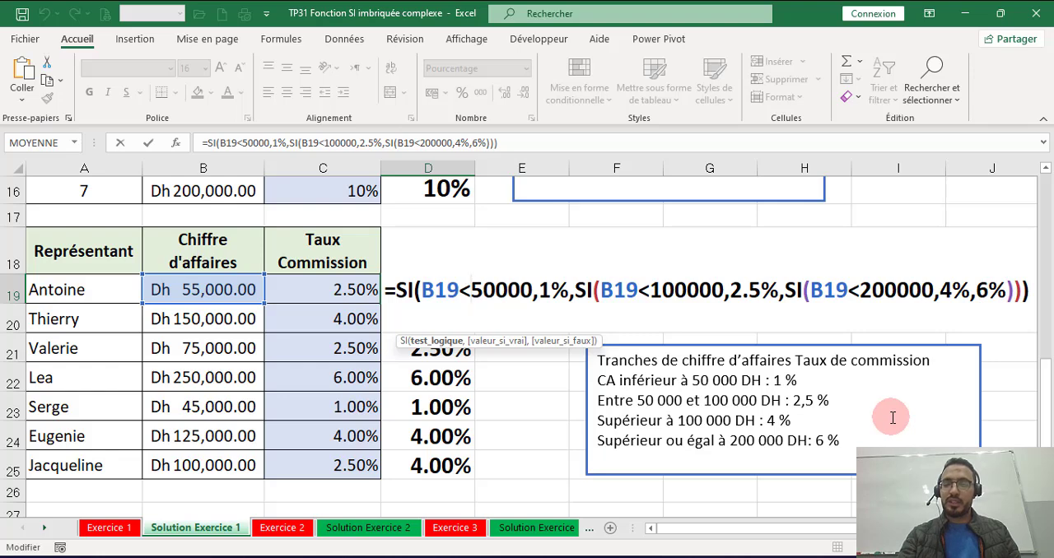
key(Return)
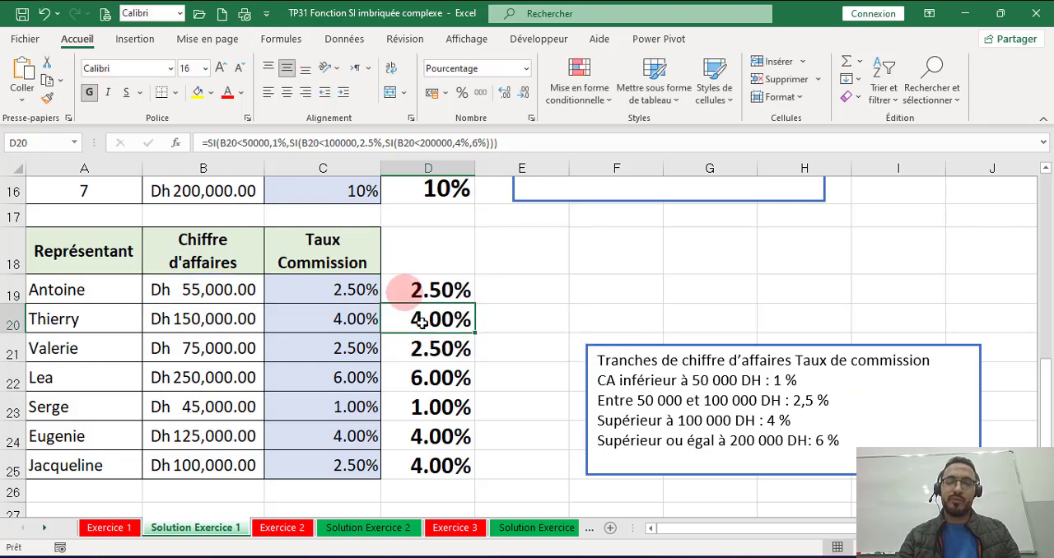
Step: Duplicate the commission rules text box above the original and replace the copy's text with D19's formula
double_click(445, 288)
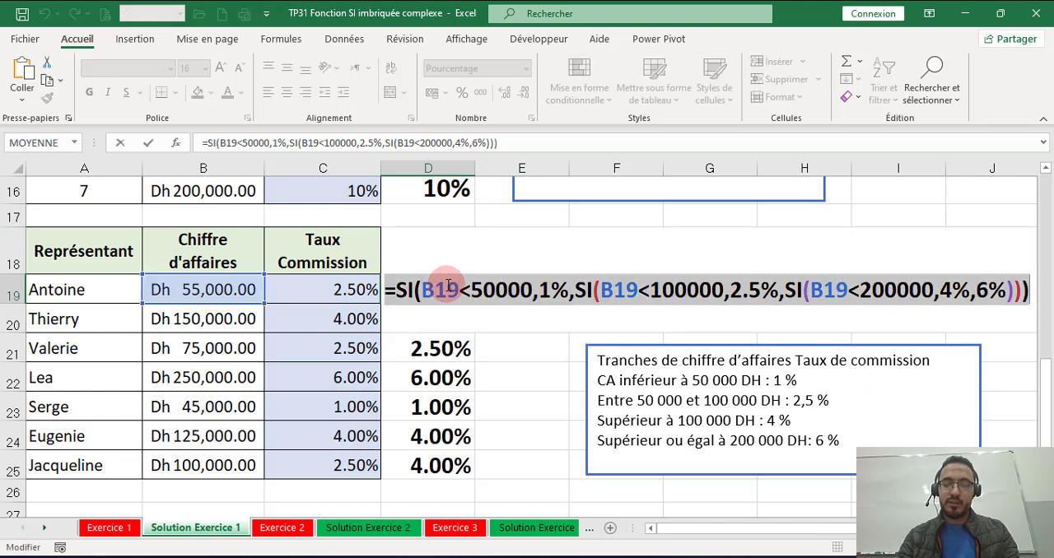
key(Return)
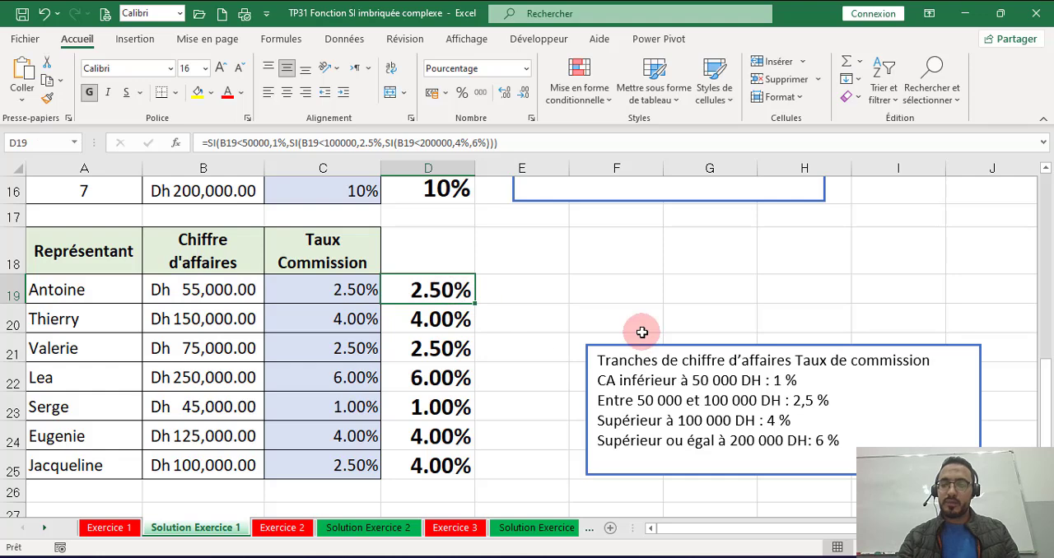
click(646, 350)
drag(650, 348, 542, 241)
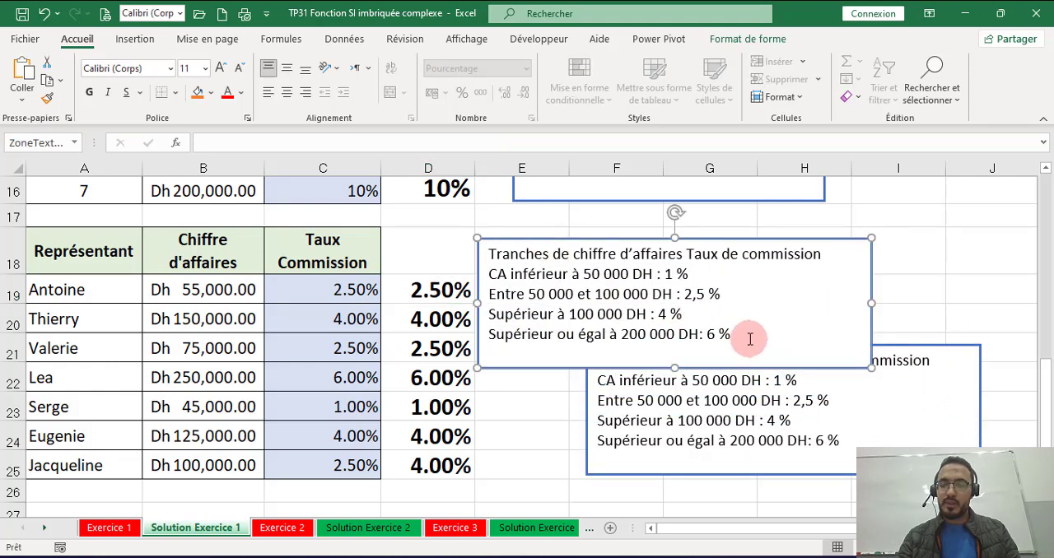
drag(751, 340, 466, 252)
text(=SI(B19<50000,1%,SI(B19<100000,2.5%,SI(B19<200000,4%,6%))))
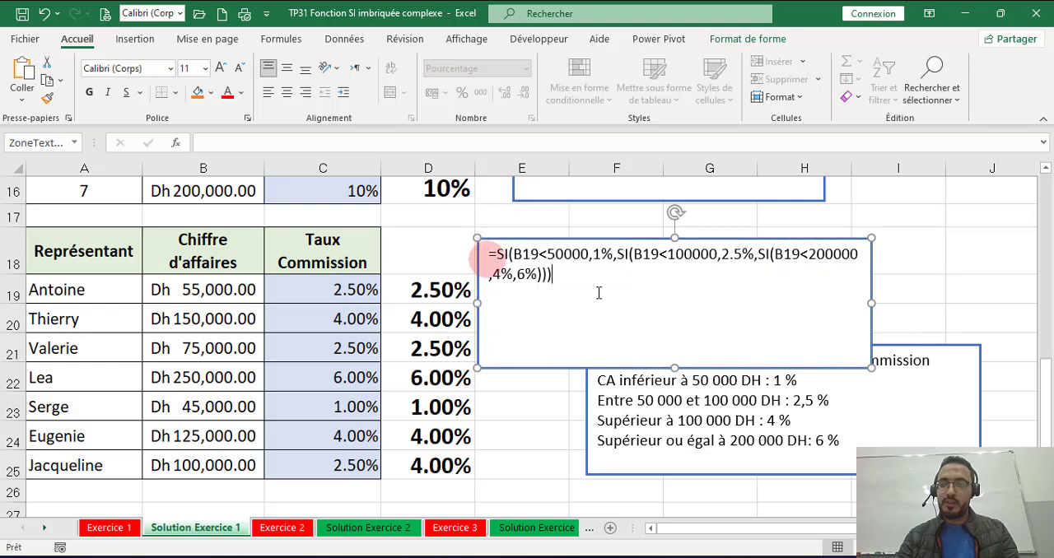
Step: Make the formula text box wider and lower, and set its text to bold at size 14
drag(477, 303, 323, 303)
drag(595, 360, 596, 296)
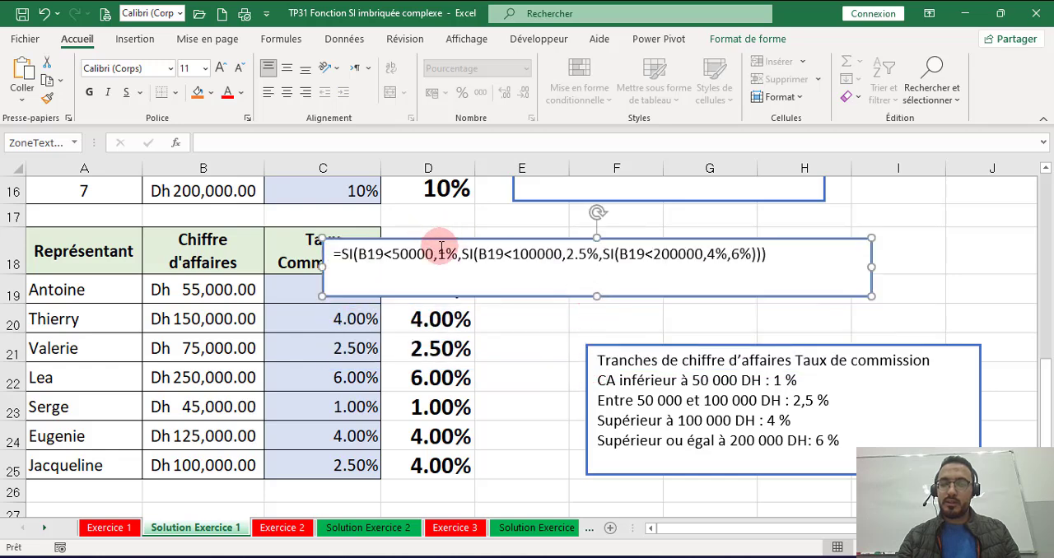
drag(445, 253, 358, 255)
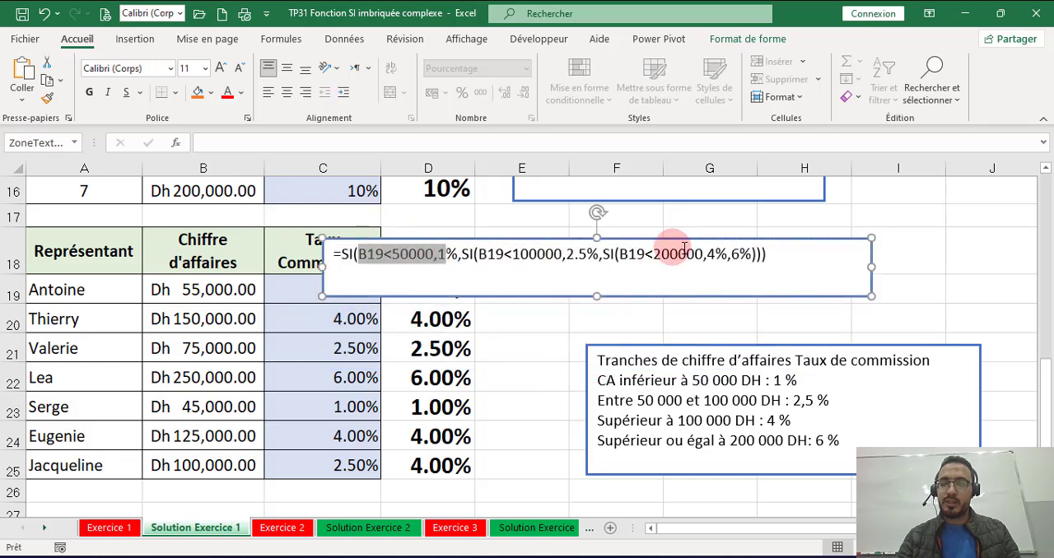
triple_click(786, 257)
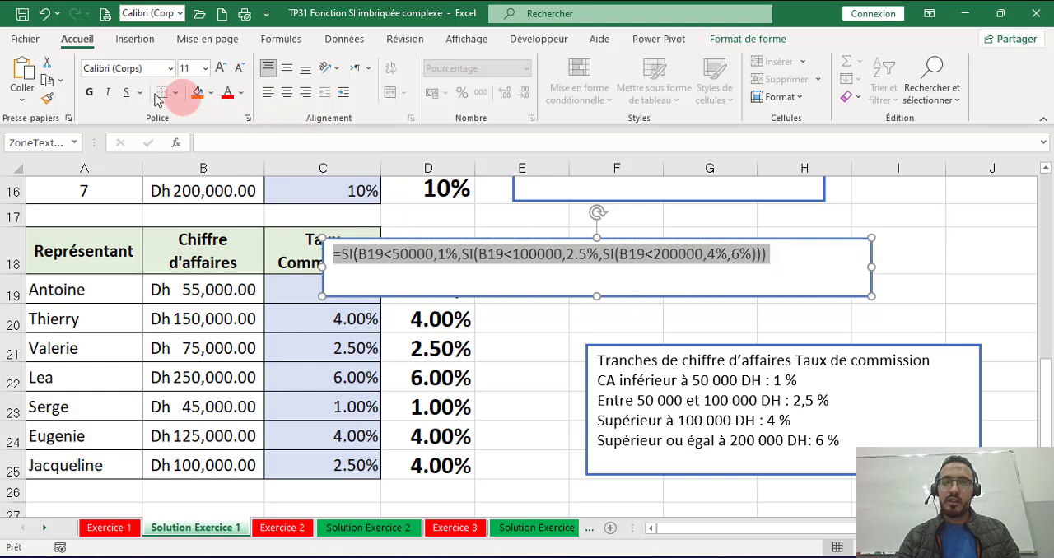
click(84, 94)
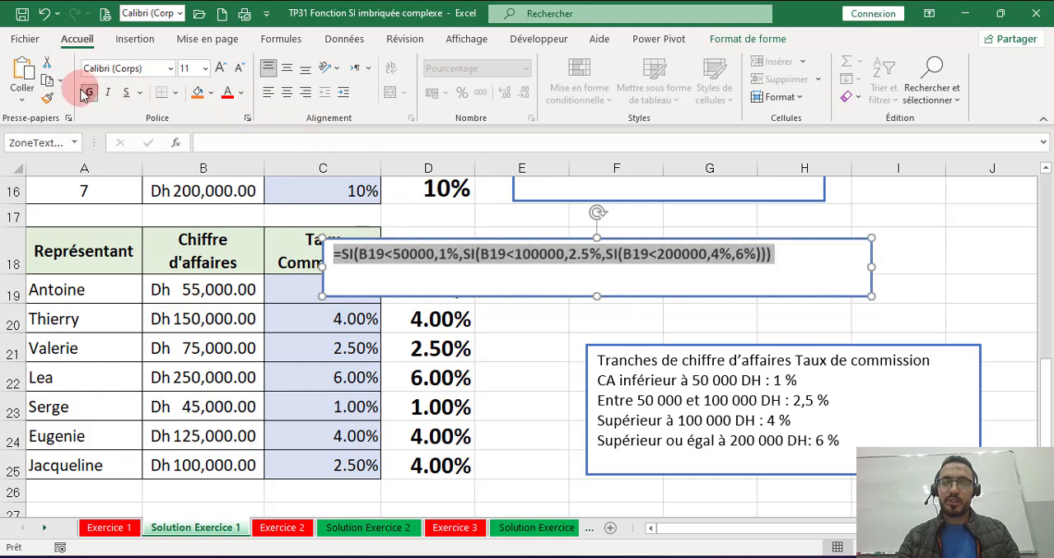
click(220, 72)
click(220, 72)
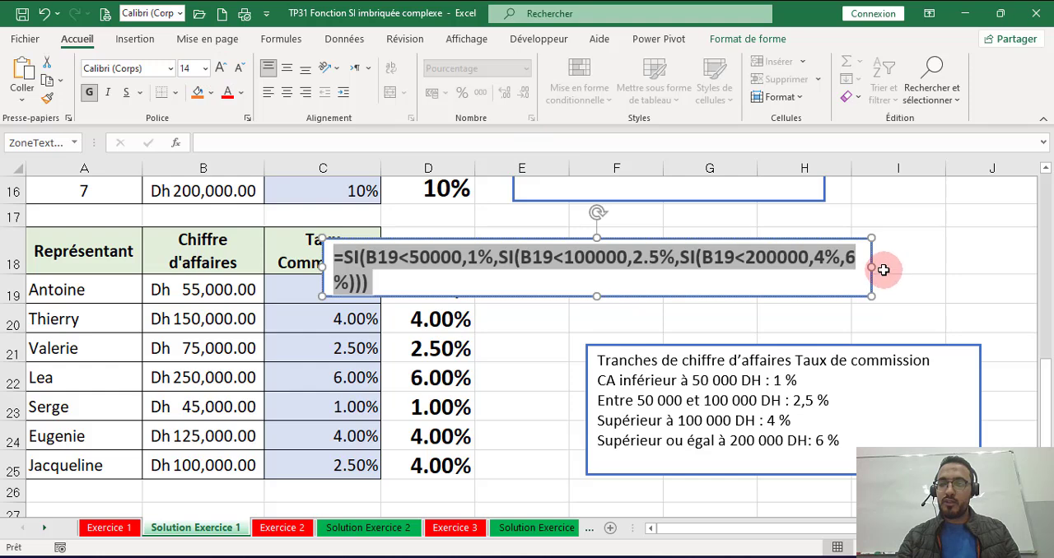
Step: Widen the formula text box to fit the formula on one line and move it over rows 19 and 20, starting at column D
drag(874, 268, 934, 259)
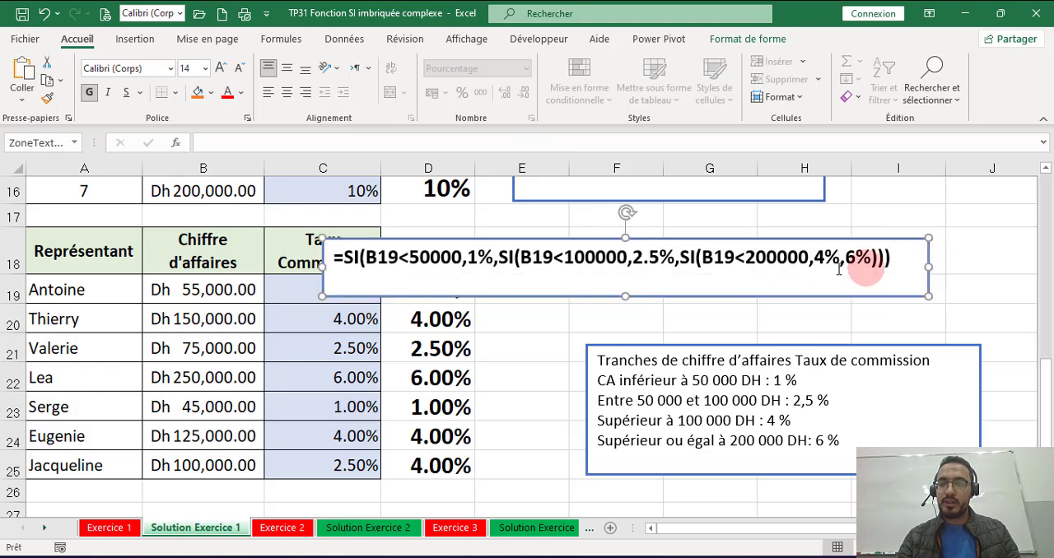
click(745, 237)
drag(746, 237, 769, 271)
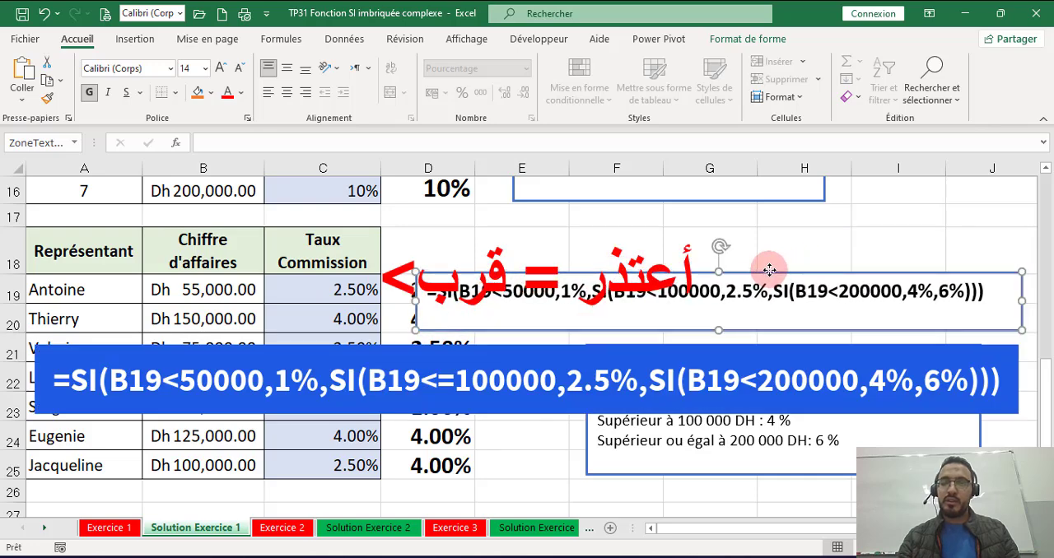
Step: Copy the text of D10's nested SI discount formula, leaving the cell unchanged
scroll(667, 321, up, 2)
scroll(667, 321, up, 2)
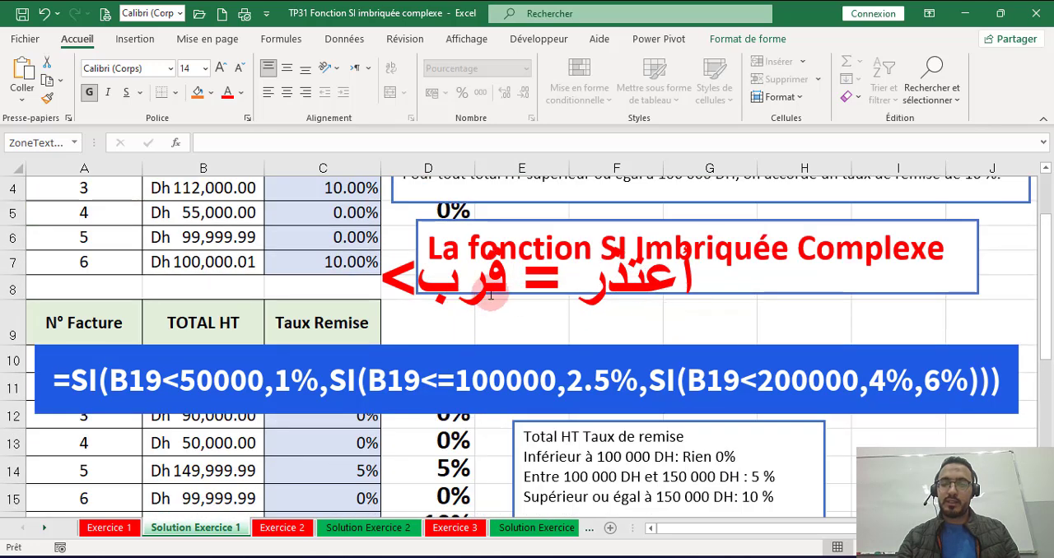
double_click(443, 354)
triple_click(445, 357)
key(ctrl+c)
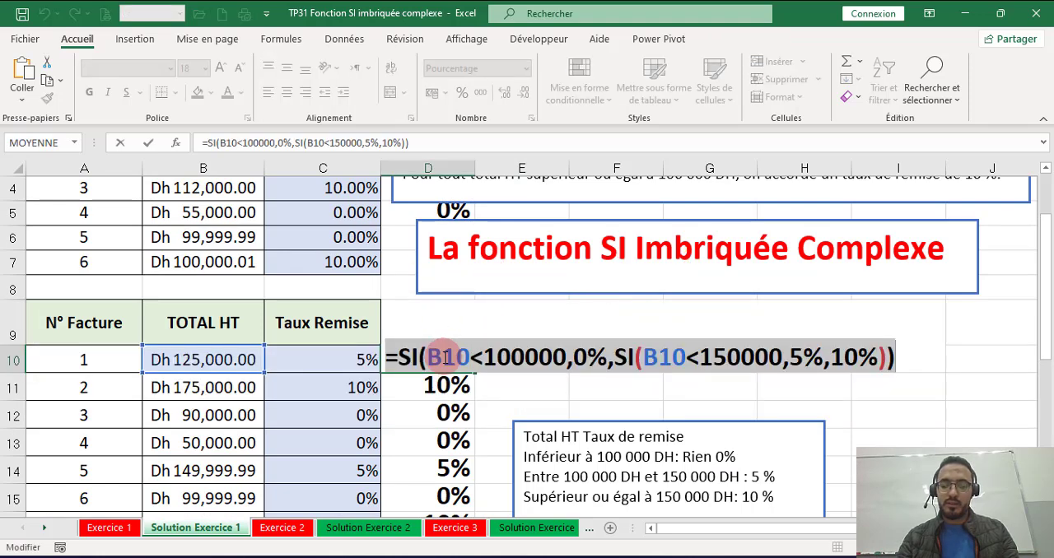
key(Escape)
scroll(482, 379, down, 3)
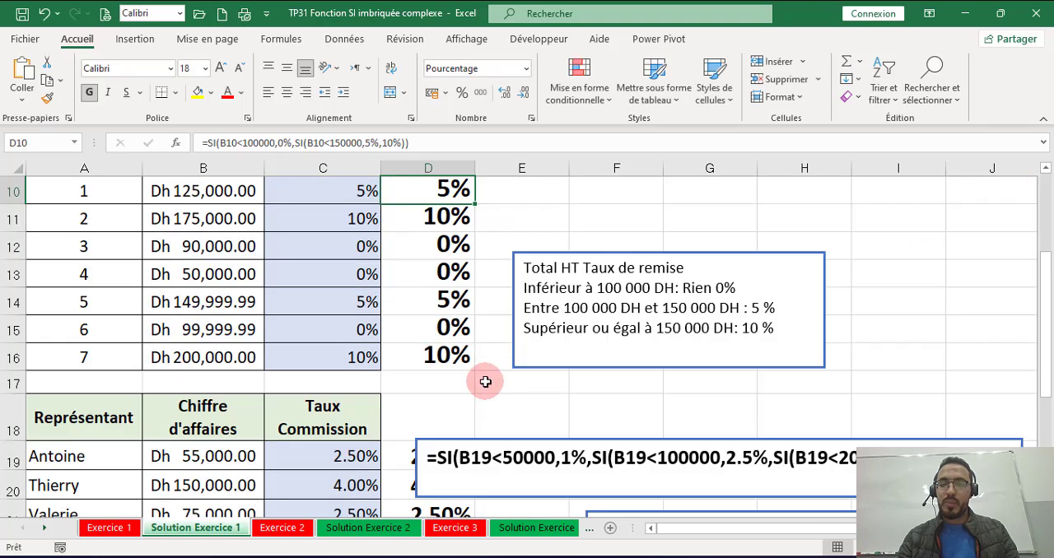
Step: Duplicate the commission formula text box and move the copy above the discount rules box, over rows 10 and 11
click(531, 360)
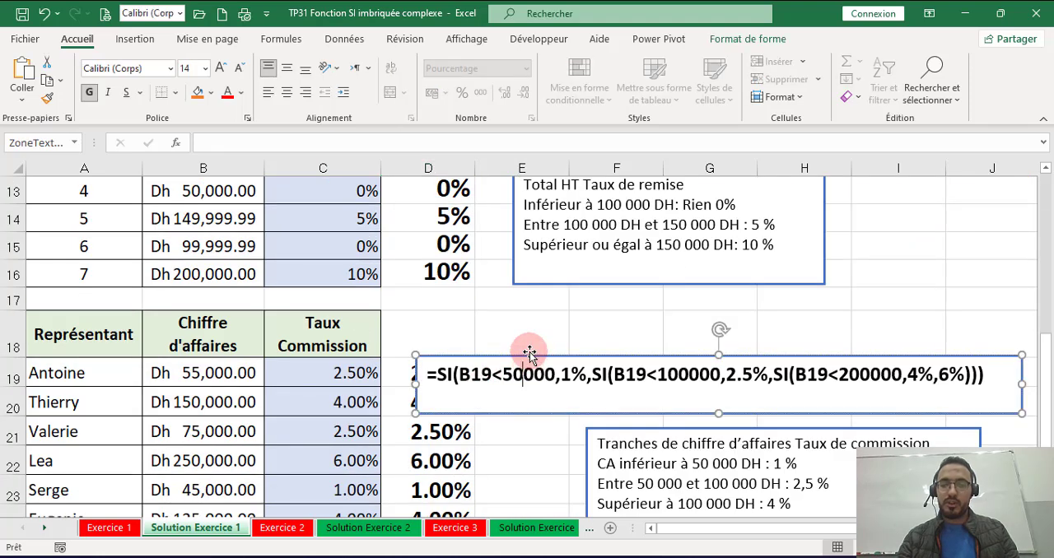
drag(530, 356, 546, 208)
scroll(546, 239, up, 2)
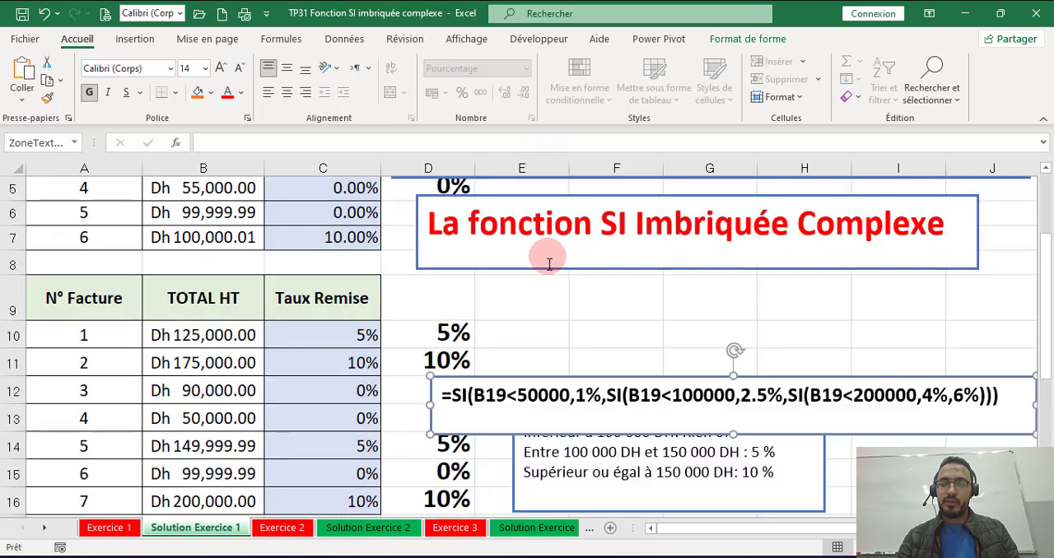
click(564, 389)
drag(566, 372, 565, 322)
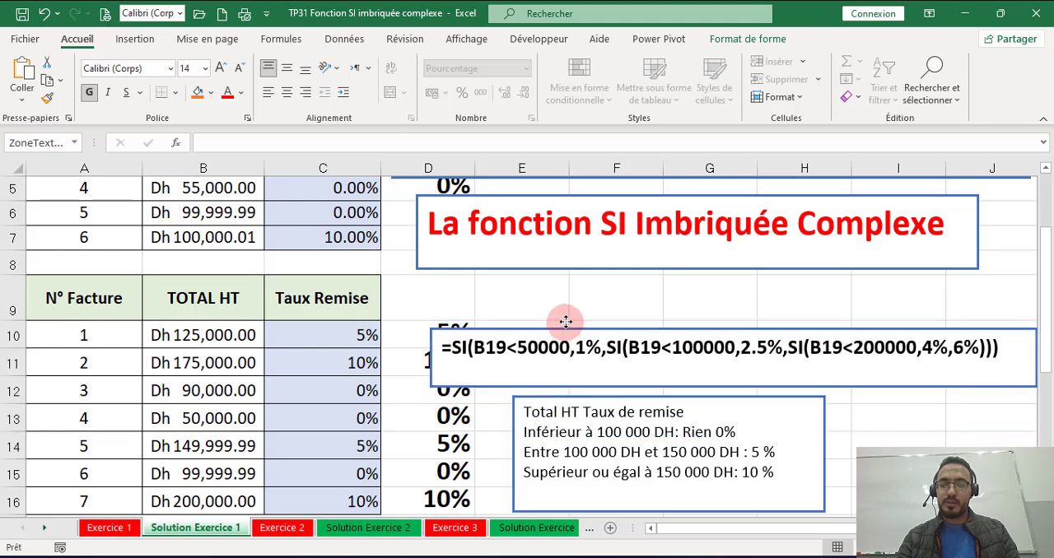
Step: Replace the copied text box's content with D10's formula, =SI(B10<100000,0%,SI(B10<150000,5%,10%)), and narrow the box to fit
triple_click(561, 346)
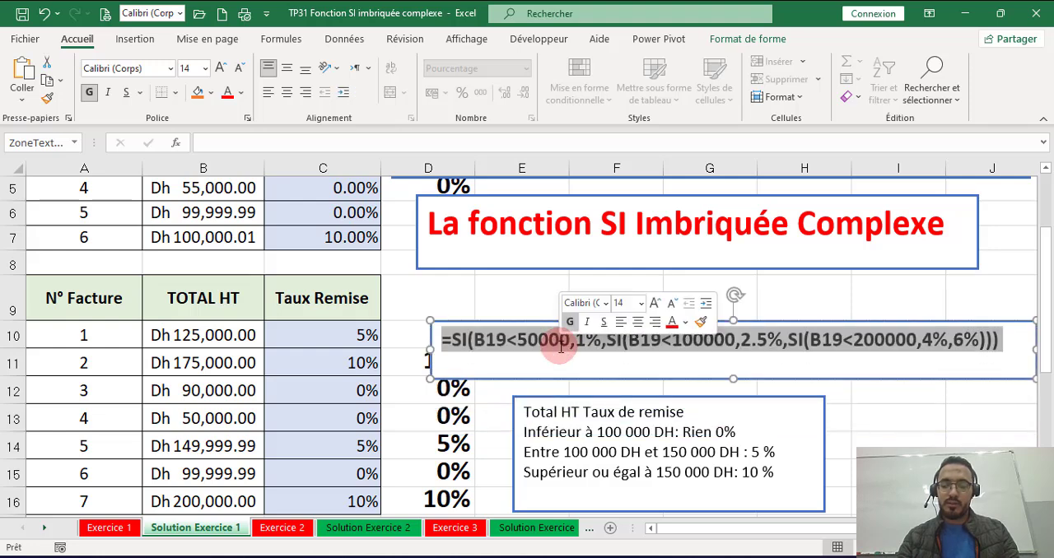
key(ctrl+v)
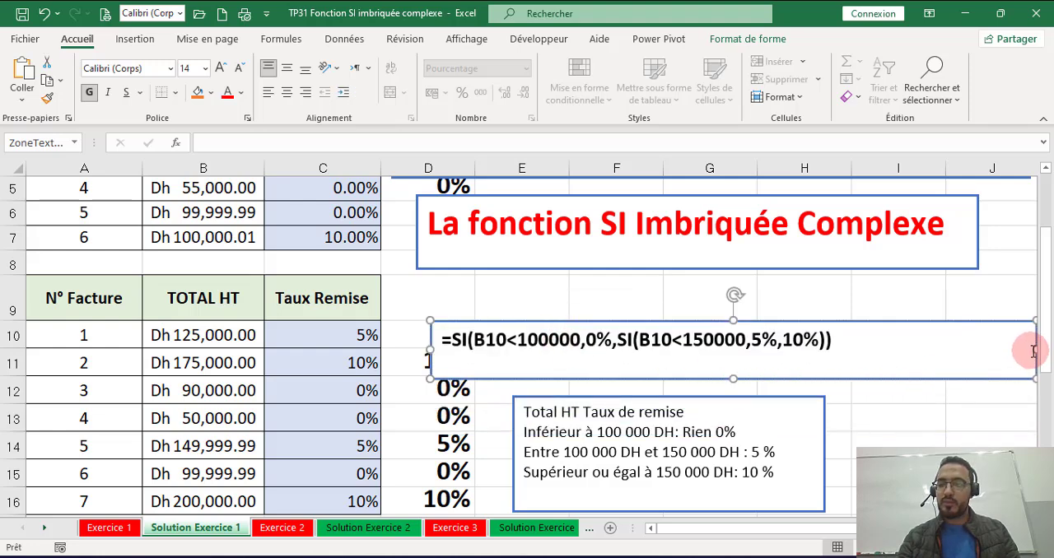
drag(1029, 352, 775, 345)
Step: Duplicate the discount formula text box and move the copy beside the first invoice table, from row 1 to row 3 starting in column E
drag(576, 315, 651, 240)
scroll(643, 317, up, 2)
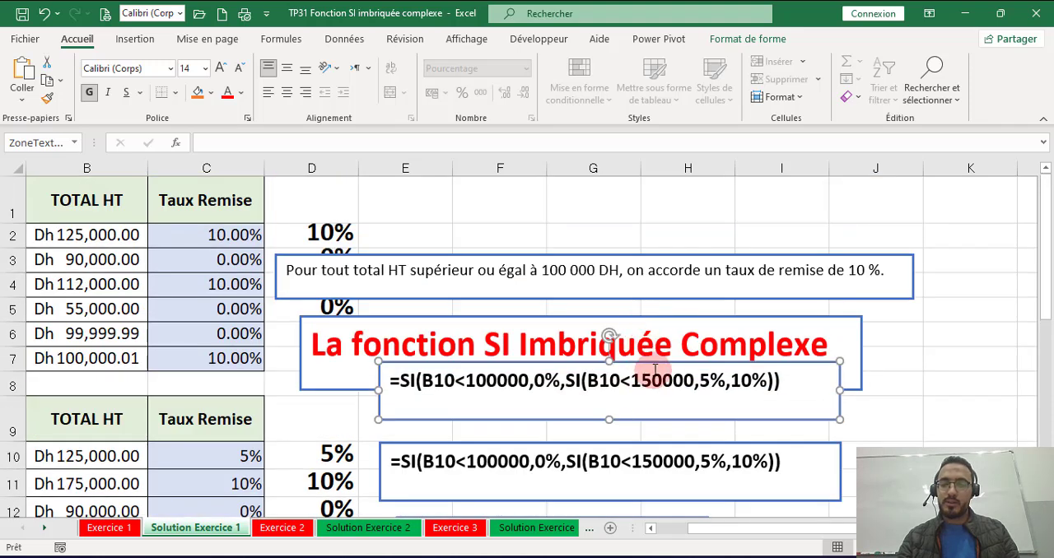
drag(651, 364, 662, 211)
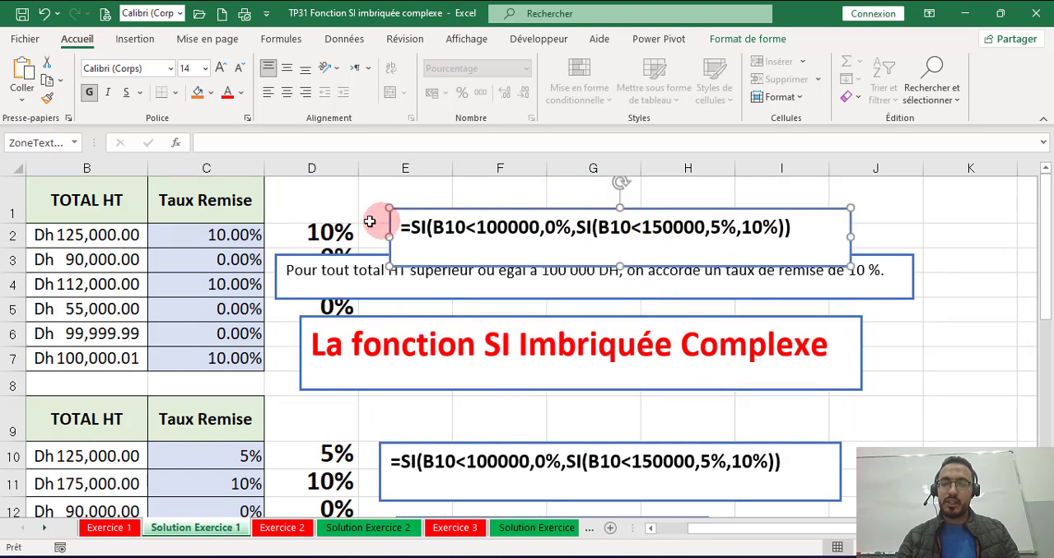
Step: Copy the text of D2's single SI formula, leaving the cell unchanged
double_click(344, 234)
triple_click(346, 233)
key(ctrl+c)
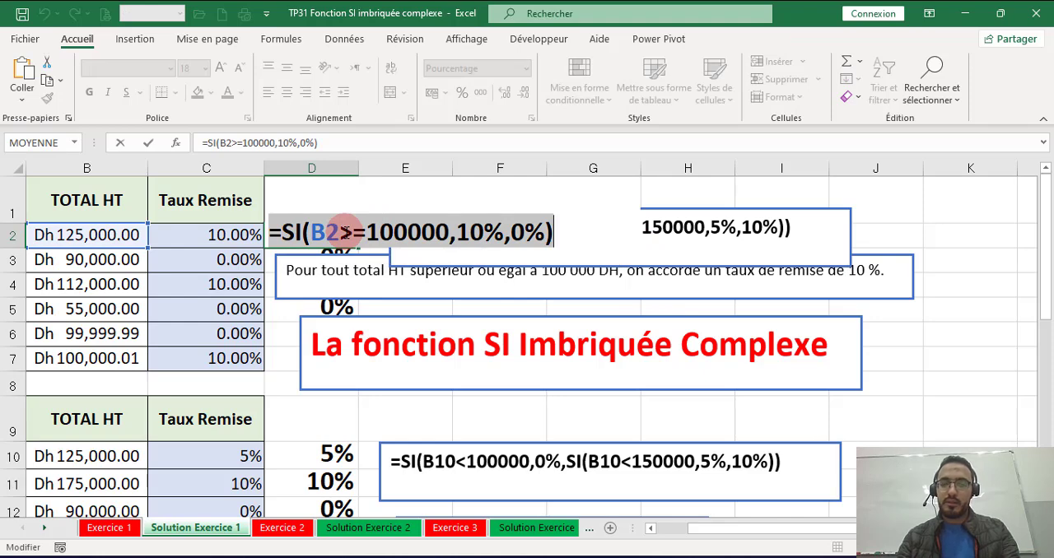
key(Escape)
Step: Replace the uppermost formula box's text with =SI(B2>=100000,10%,0%), then narrow the box and move it just above the 10 % discount rule
double_click(437, 230)
double_click(437, 229)
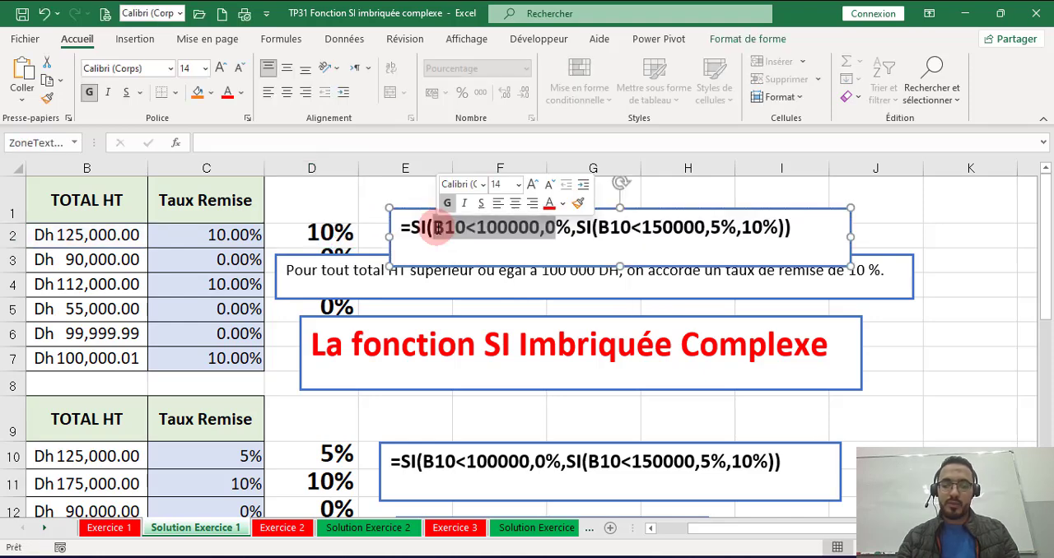
triple_click(437, 229)
key(ctrl+v)
drag(857, 235, 682, 231)
drag(619, 211, 625, 196)
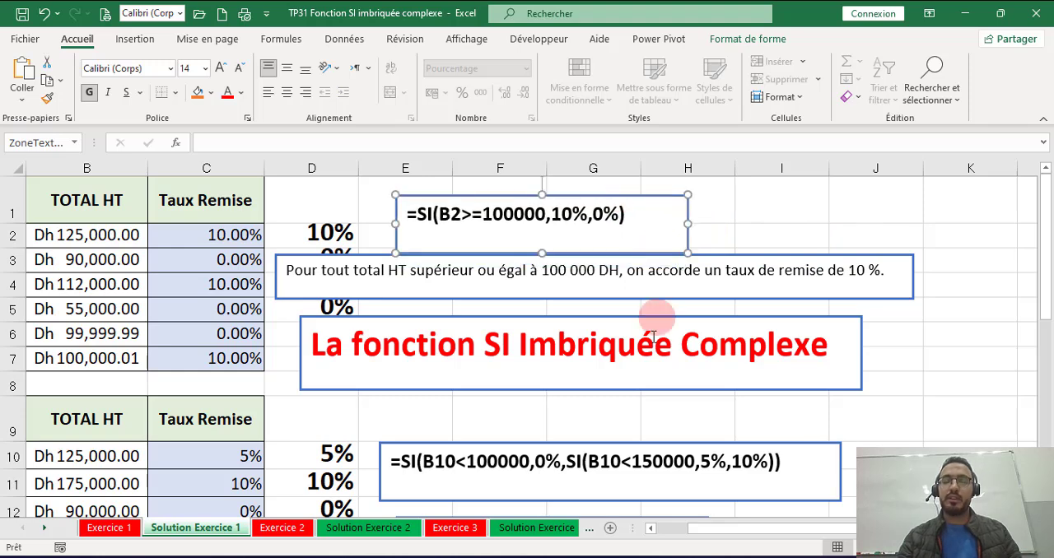